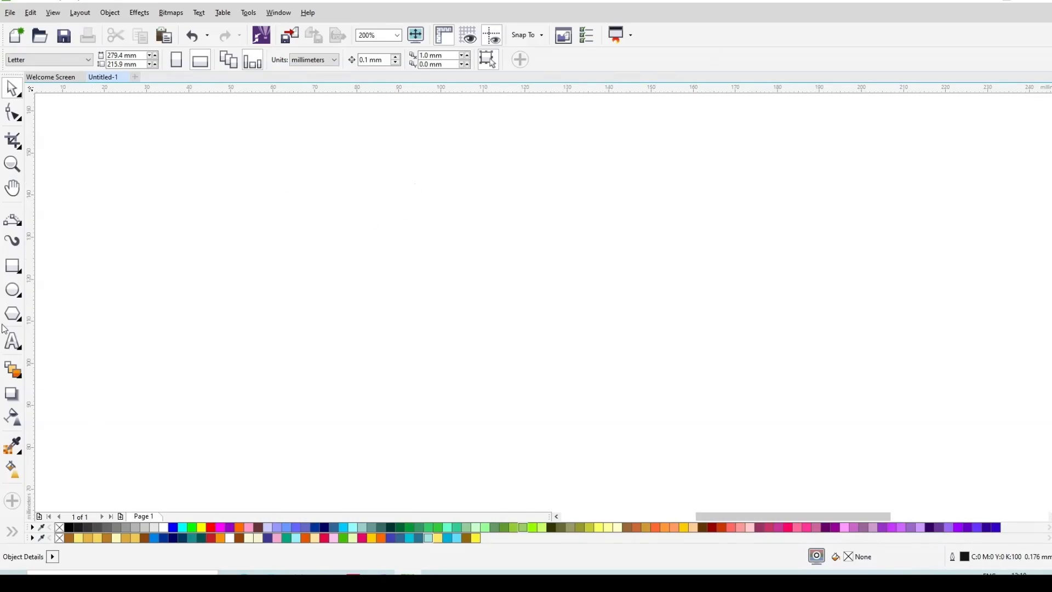
Draw a circle on the page and set its diameter to 100 mm.
click(13, 291)
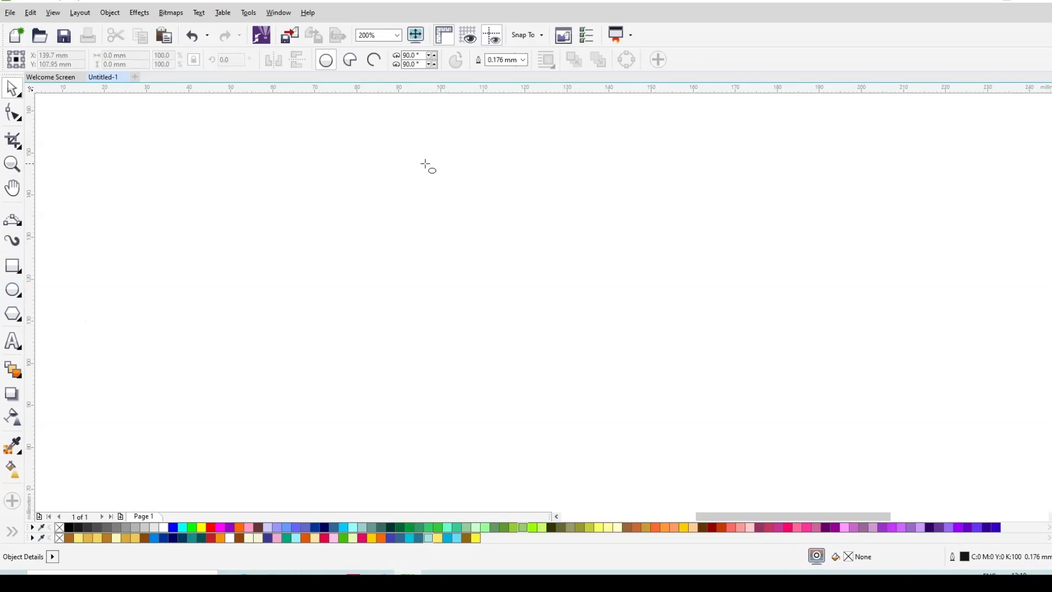
drag(411, 159, 576, 393)
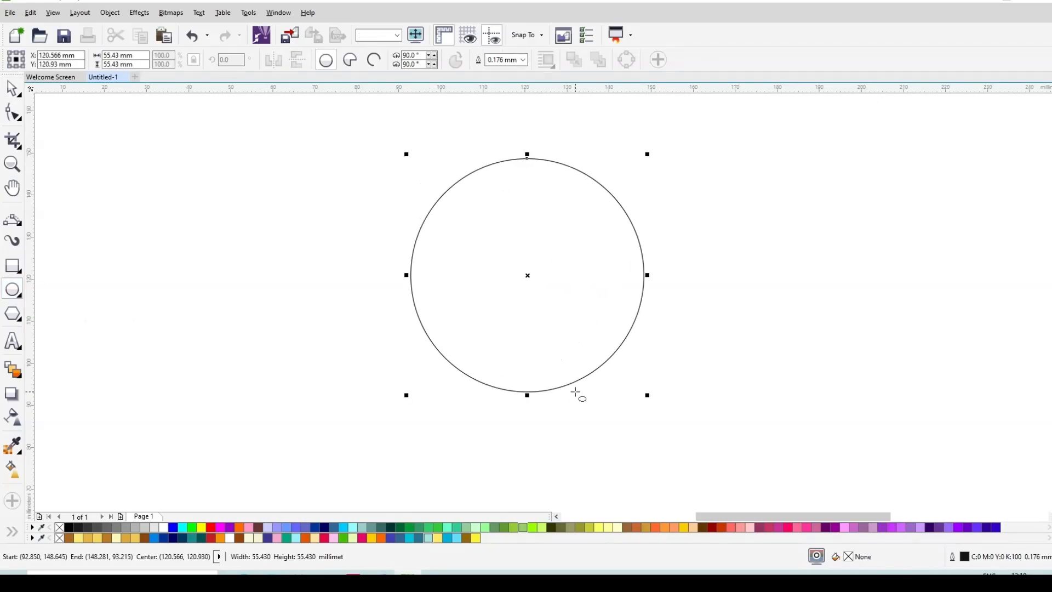
click(136, 58)
text(100)
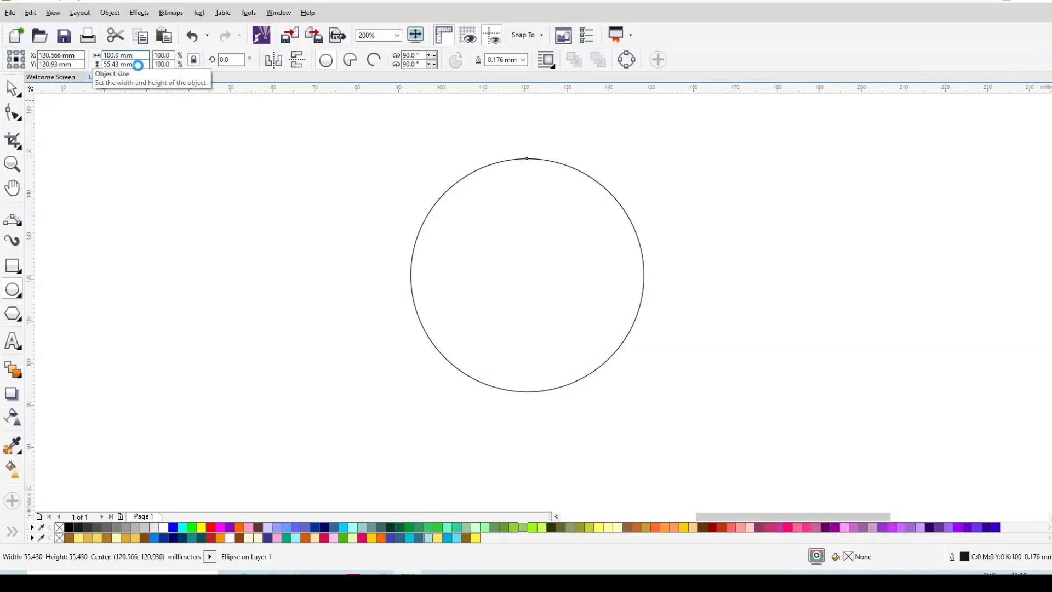
key(Return)
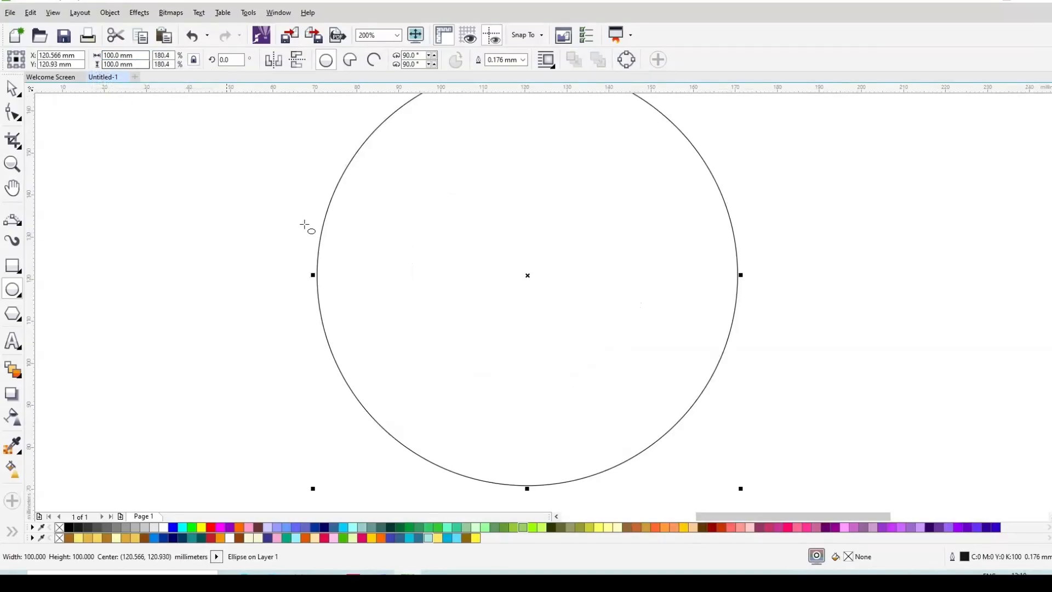
Duplicate the circle in place and resize the copy to 60 mm in diameter.
scroll(456, 273, down, 1)
click(14, 89)
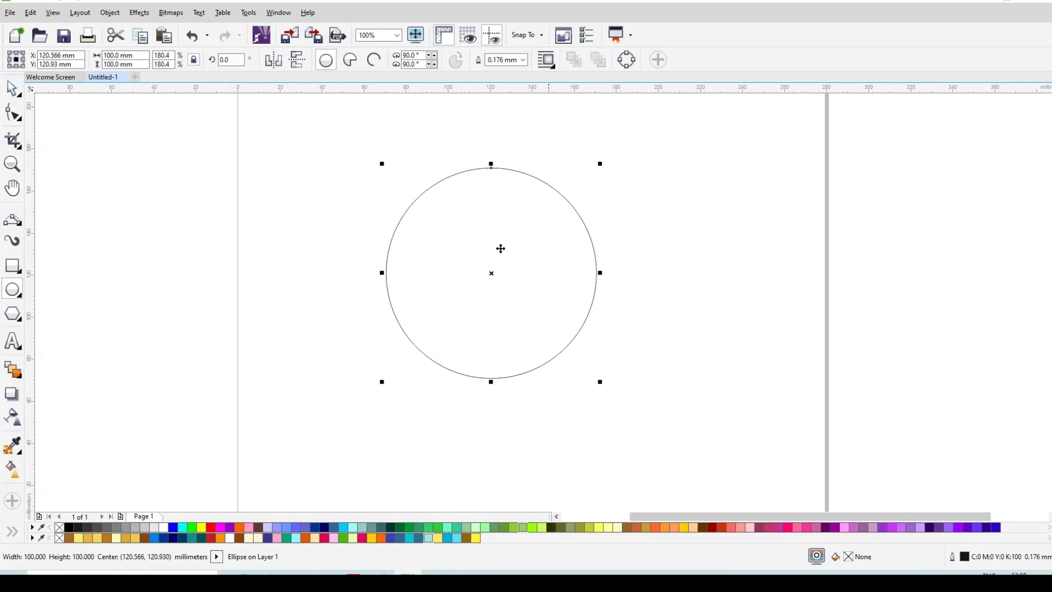
scroll(475, 212, up, 1)
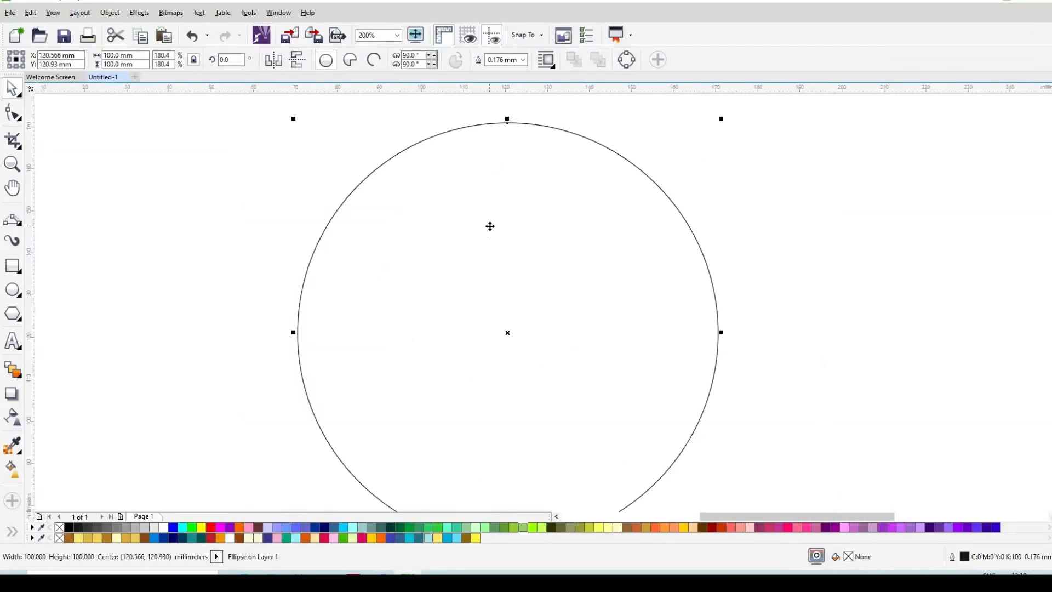
key(ctrl+c)
key(ctrl+v)
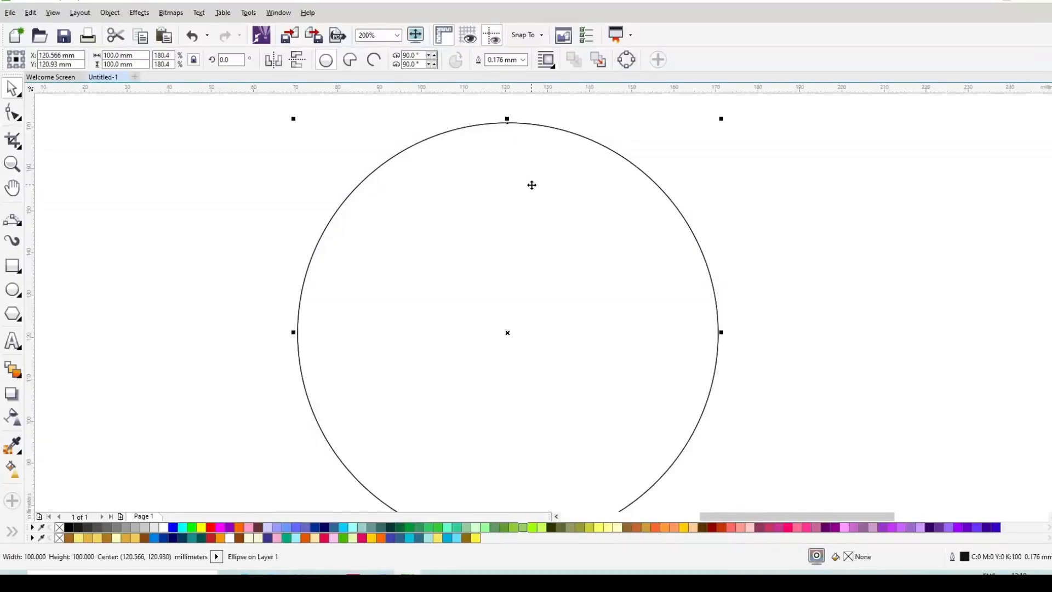
click(119, 55)
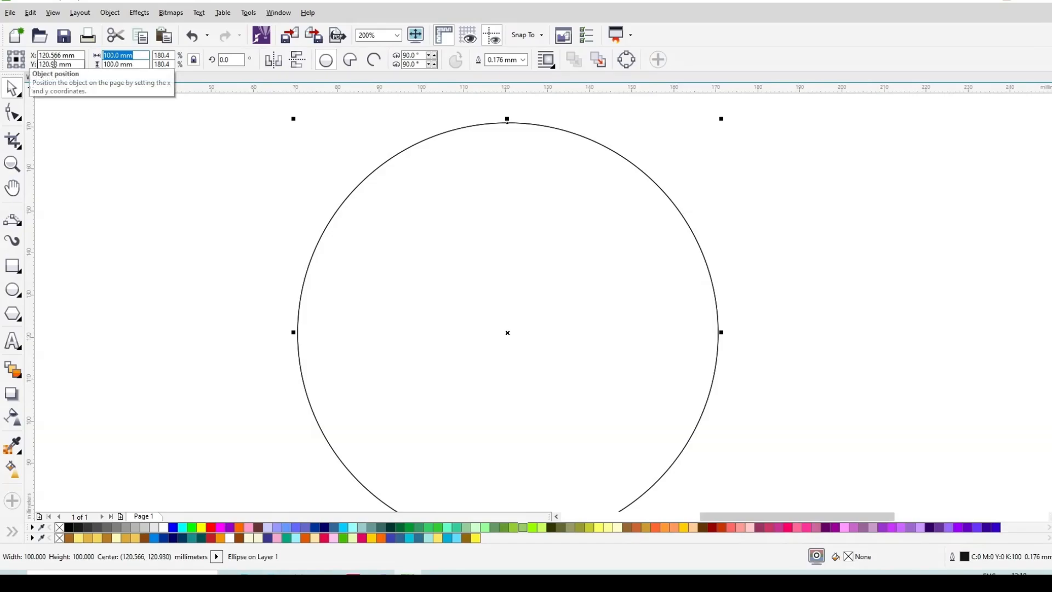
text(60)
key(Return)
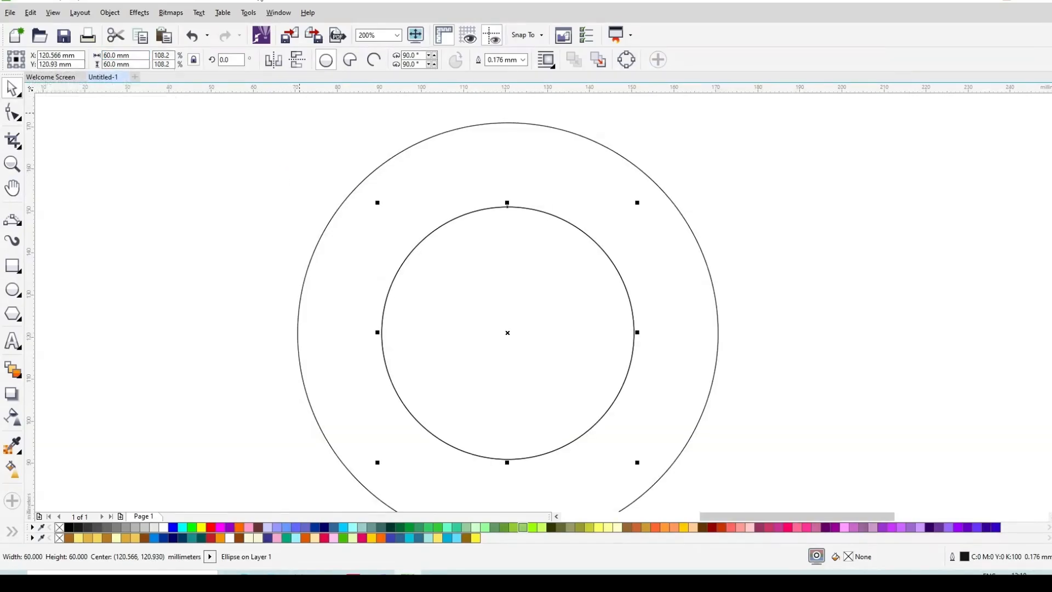
Add a third concentric circle, 105 mm in diameter, around the other two.
click(120, 55)
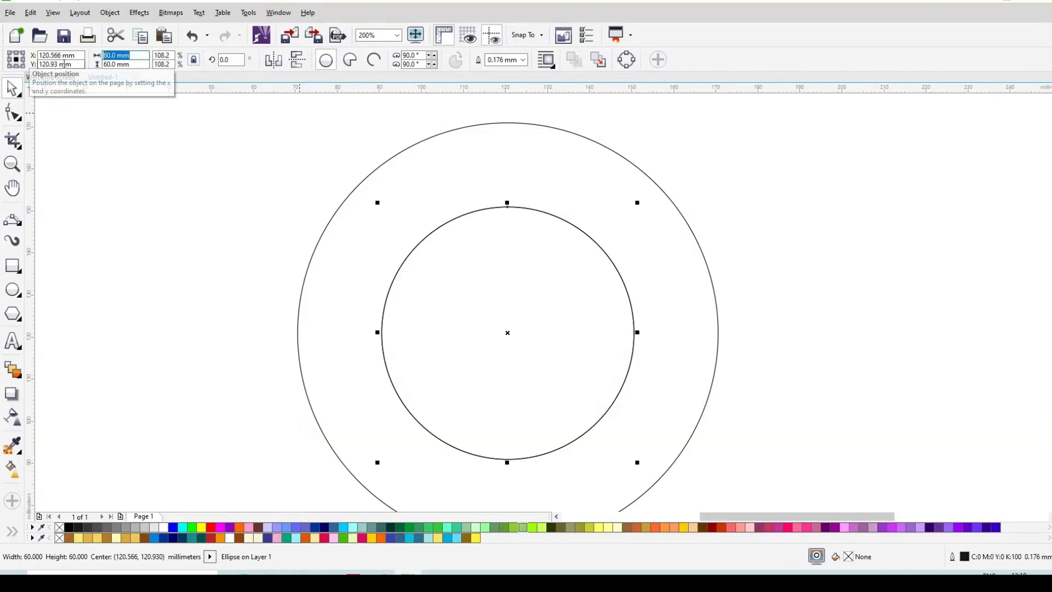
text(105)
key(Return)
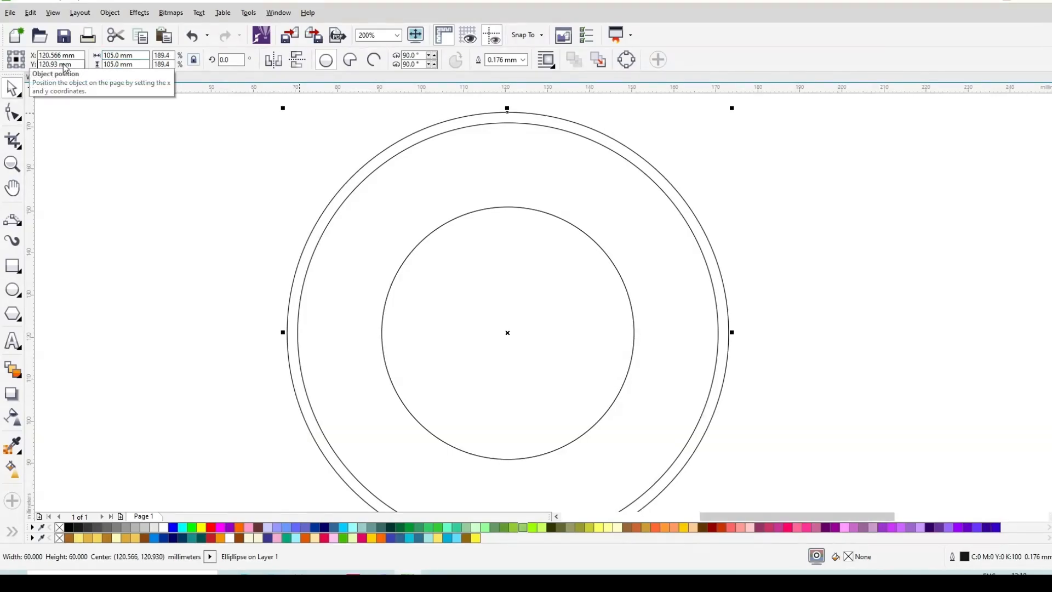
scroll(407, 171, down, 1)
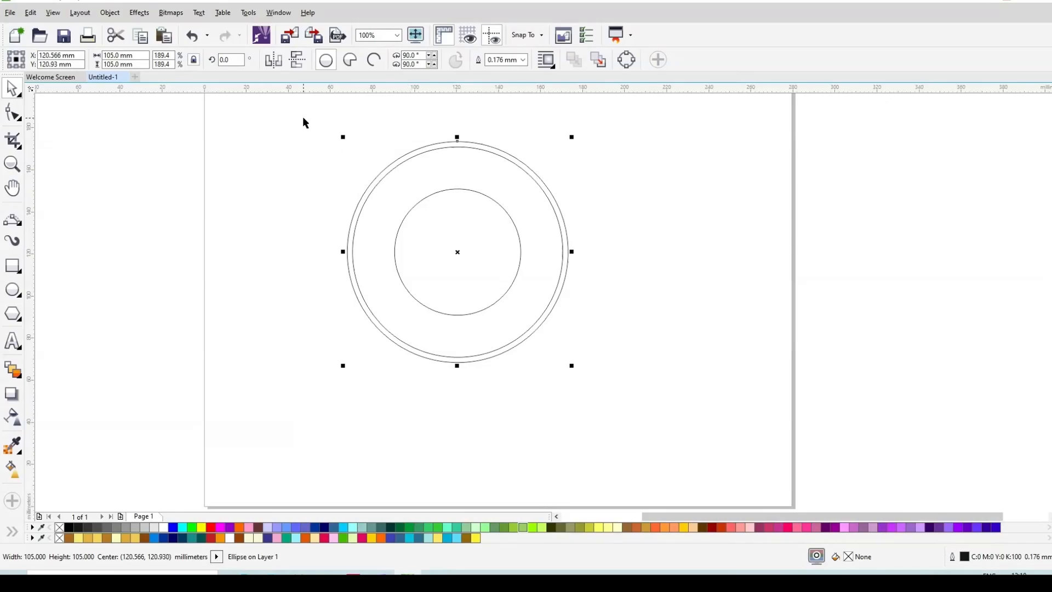
Copy the three concentric circles 80 mm to the right, snapping the 100 mm copy's left quadrant to the 60 mm circle's right quadrant.
drag(294, 116, 626, 424)
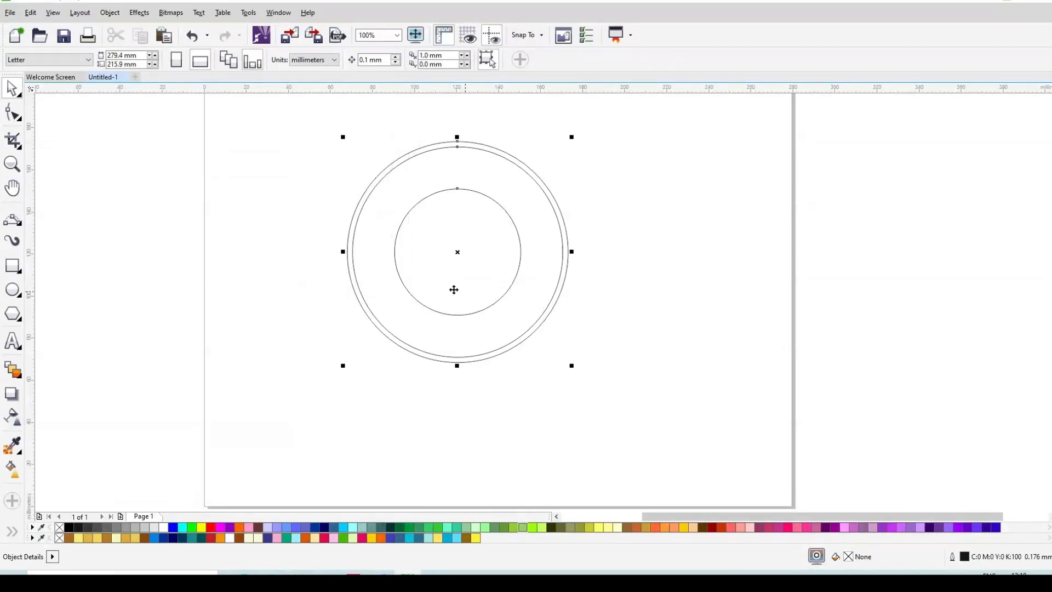
scroll(411, 257, up, 1)
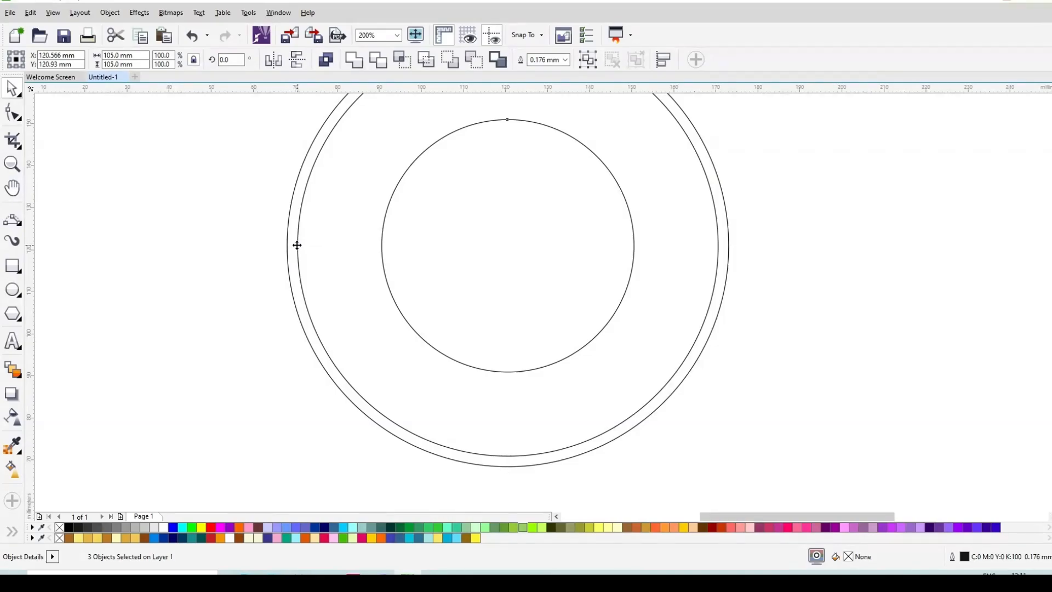
drag(297, 245, 635, 246)
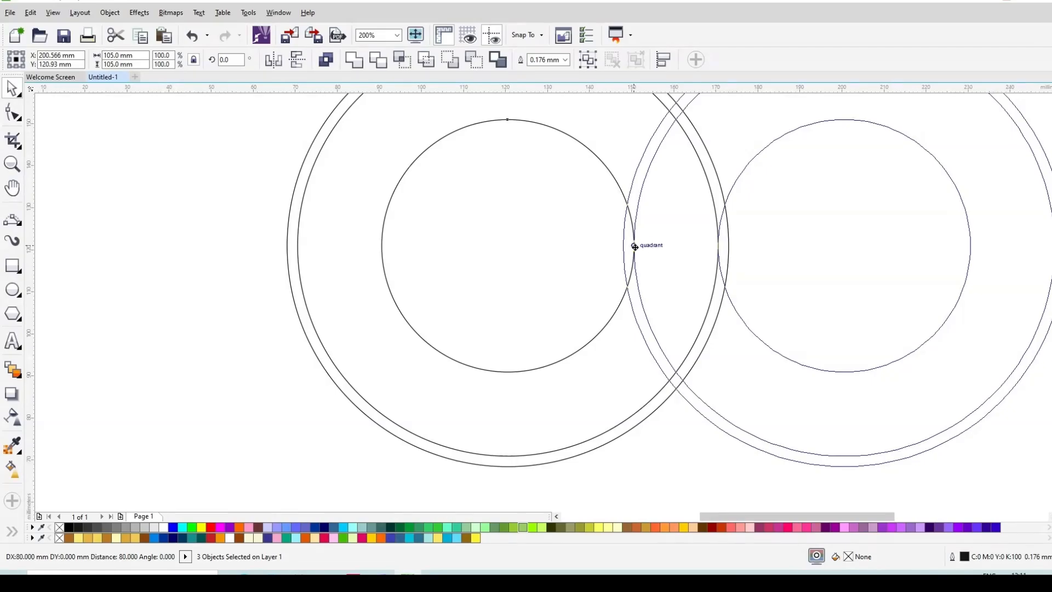
drag(635, 246, 634, 245)
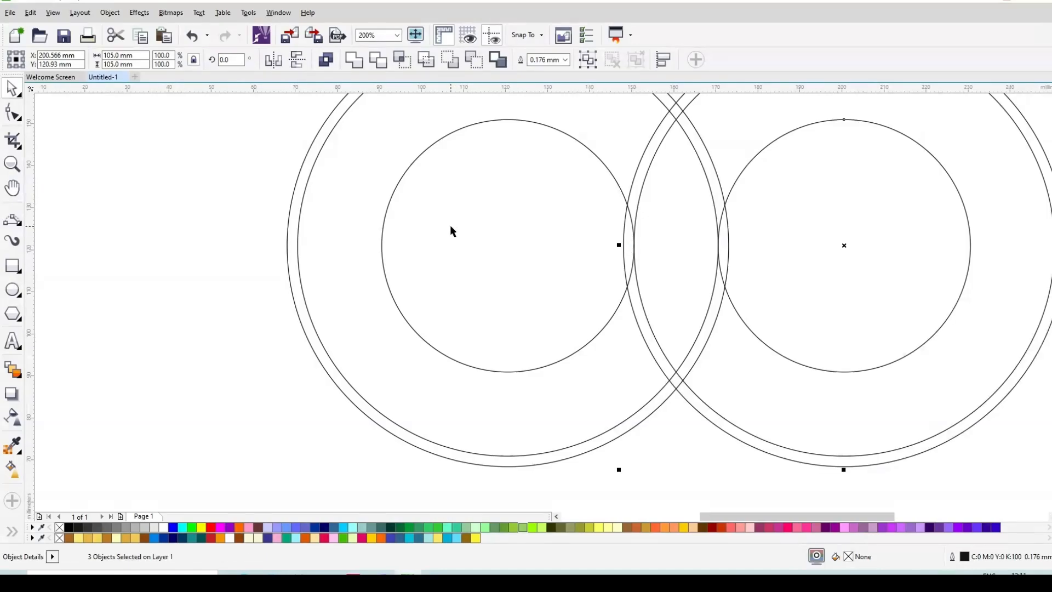
Copy all six circles 80 mm straight down, snapping the copied 100 mm circle's top quadrant to the 60 mm circle's bottom quadrant.
scroll(451, 229, down, 1)
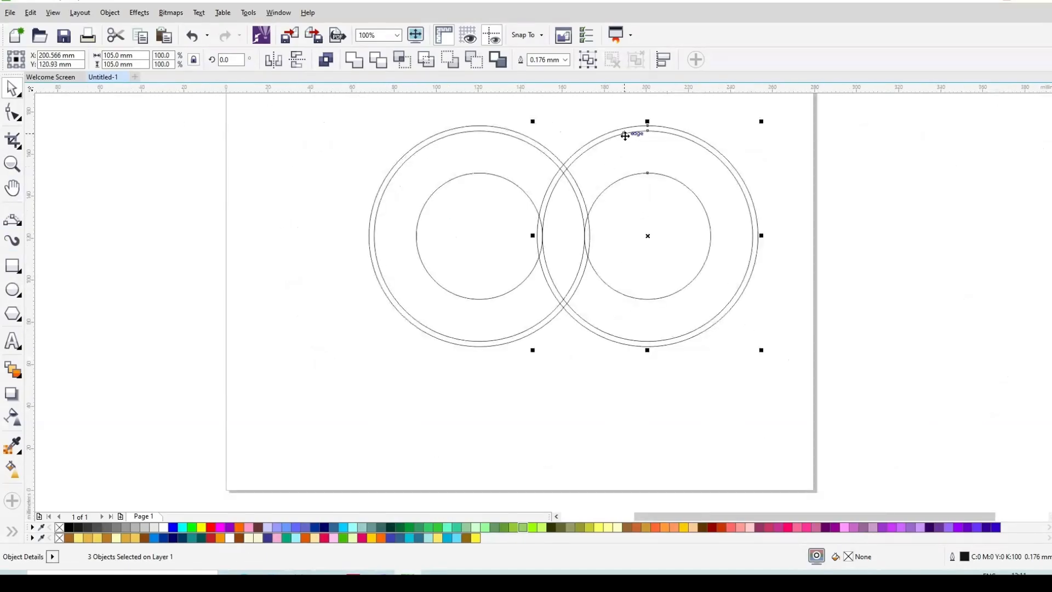
scroll(625, 137, up, 1)
scroll(601, 135, down, 1)
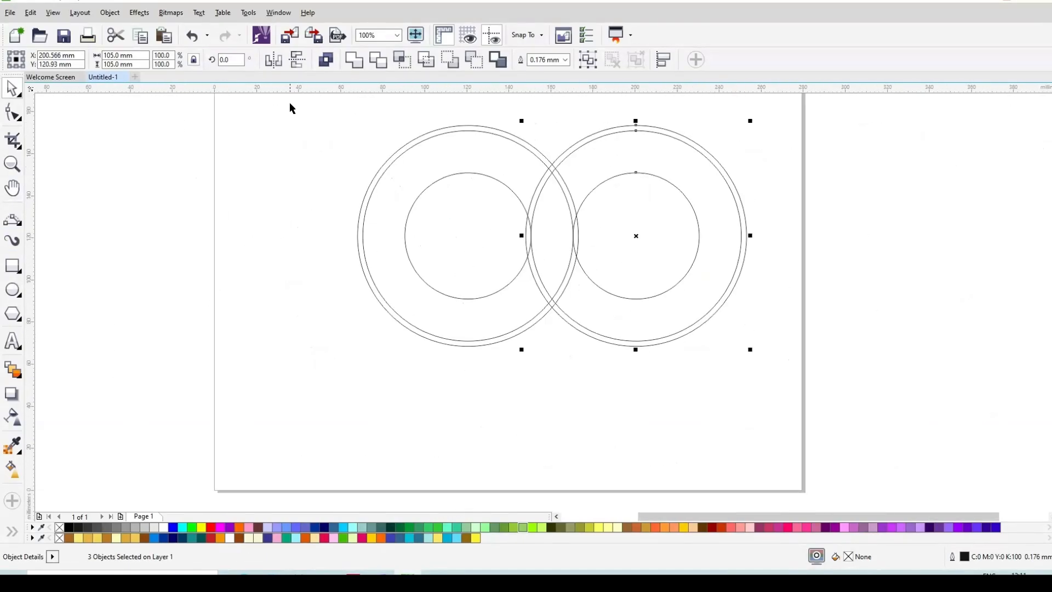
drag(289, 107, 814, 418)
drag(469, 131, 469, 299)
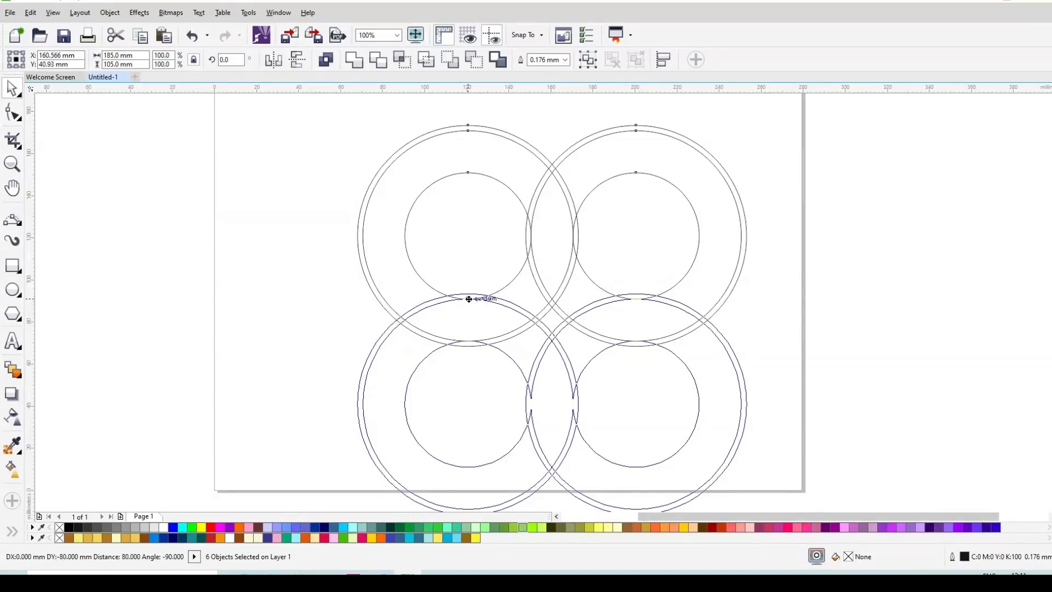
drag(470, 300, 468, 299)
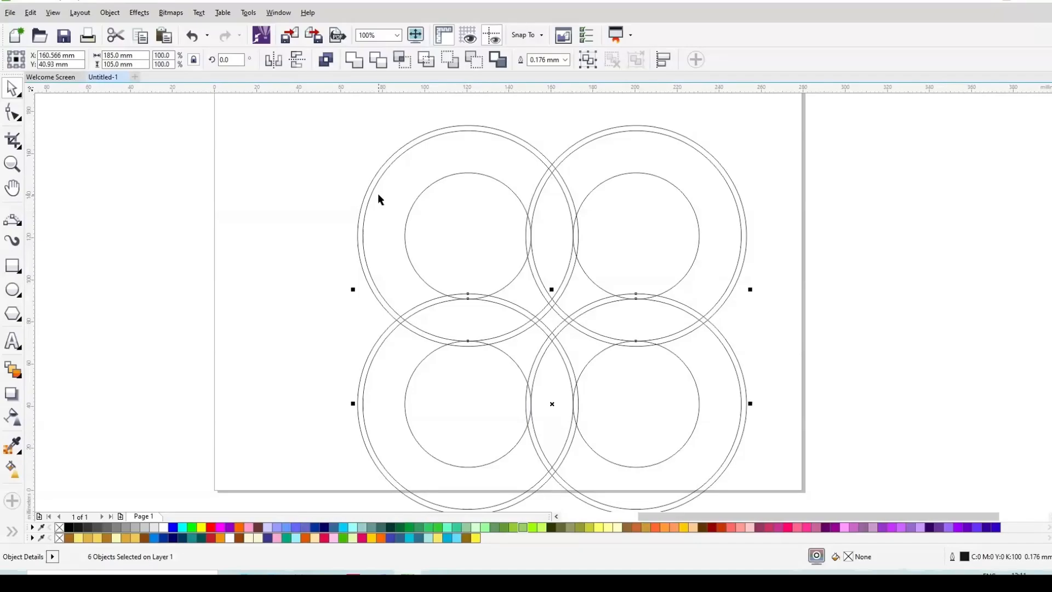
Group all twelve circles into one object and deselect it.
scroll(378, 200, down, 3)
drag(322, 158, 514, 325)
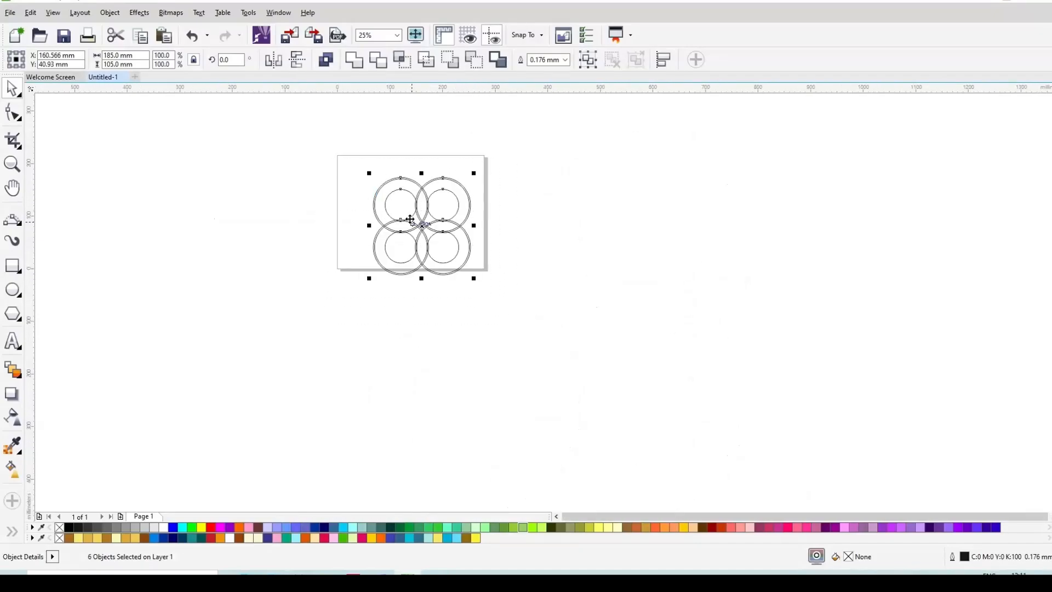
drag(404, 221, 407, 217)
scroll(407, 217, up, 1)
scroll(388, 160, up, 1)
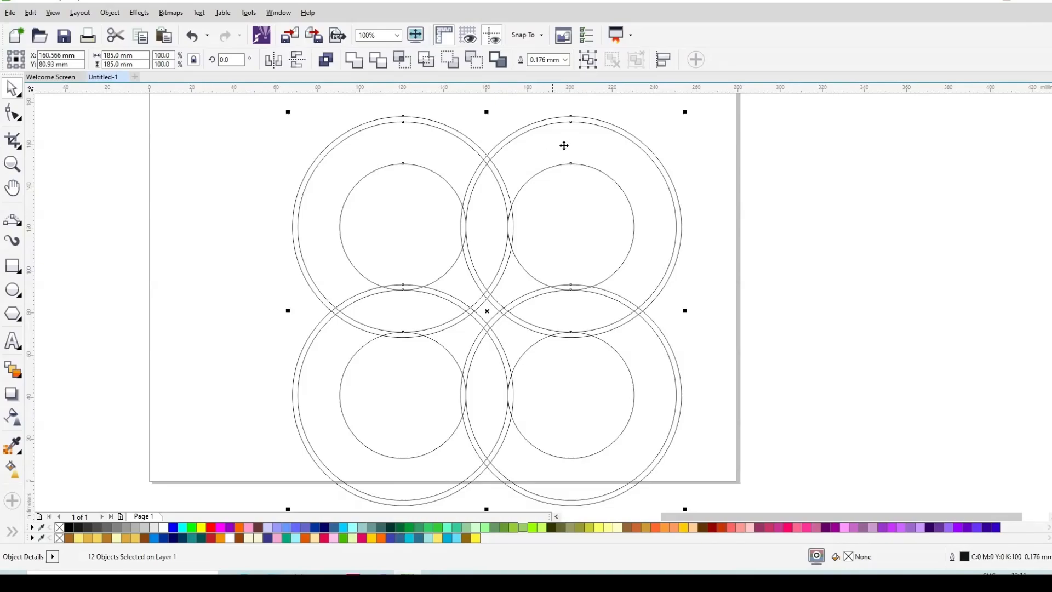
key(ctrl+g)
click(220, 174)
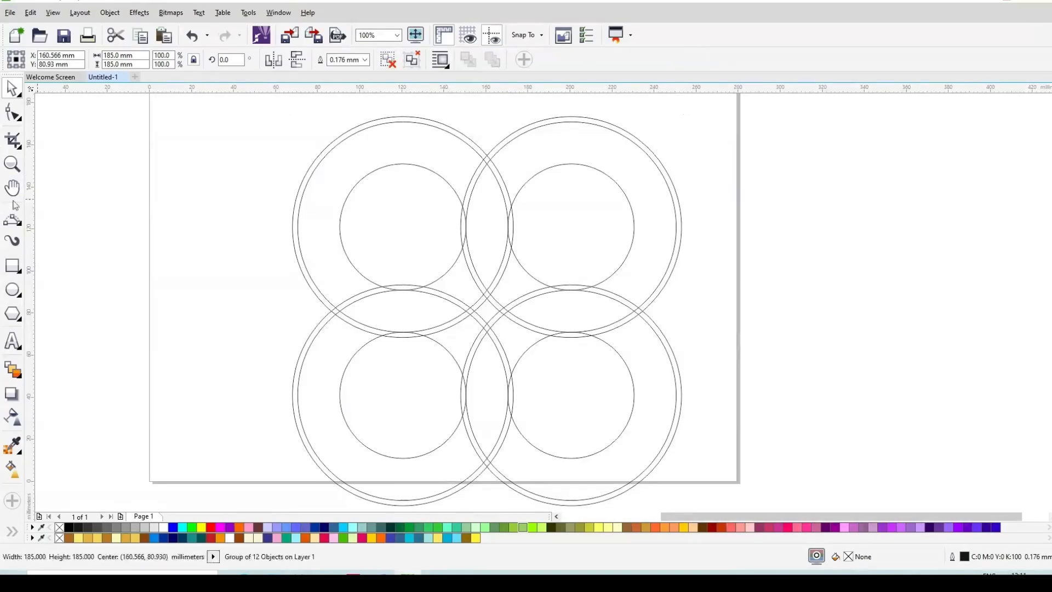
Draw an upward-bulging 3-point curve, 20 mm wide and about 8.6 mm high, between the facing quadrants of the upper two 60 mm circles.
click(21, 225)
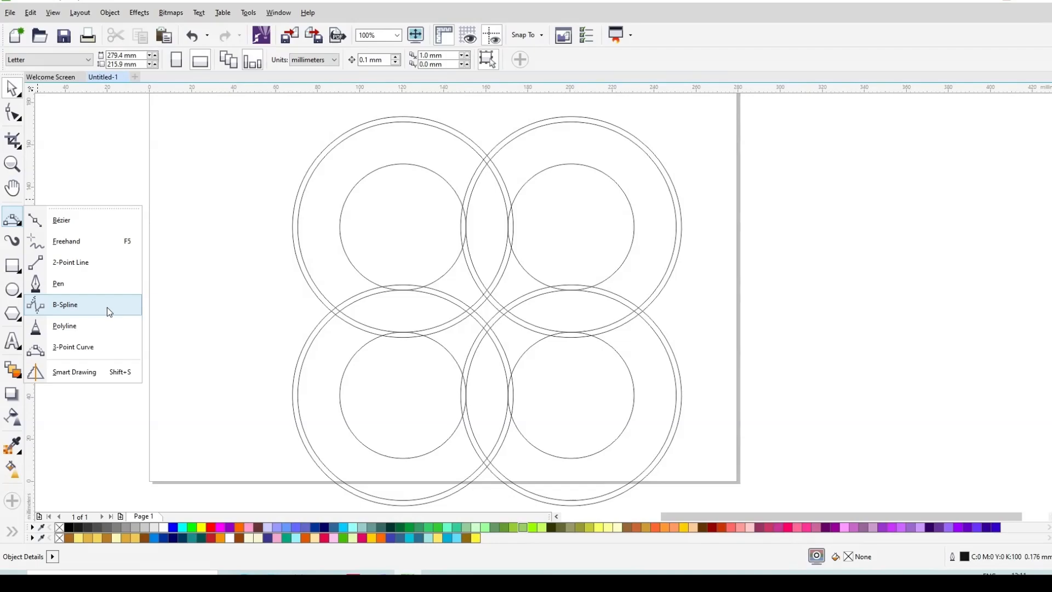
click(80, 349)
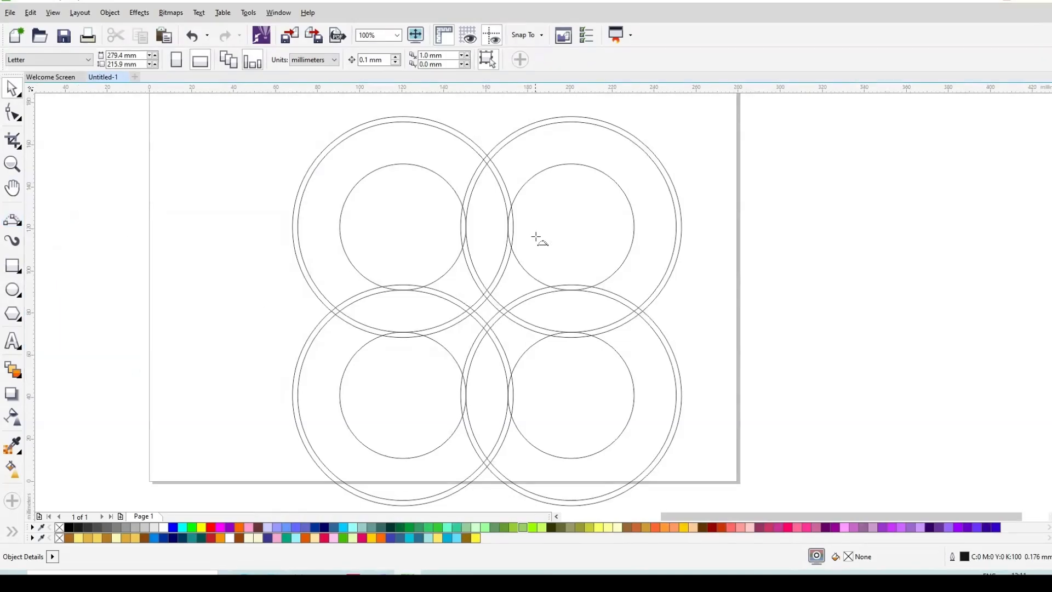
scroll(472, 233, up, 2)
scroll(449, 239, up, 2)
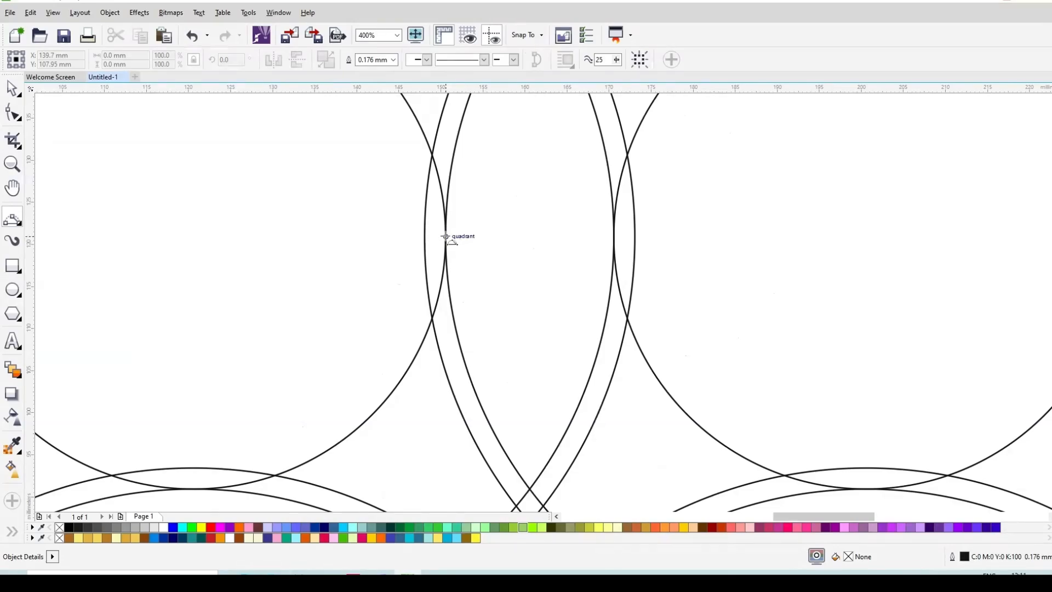
drag(446, 236, 613, 236)
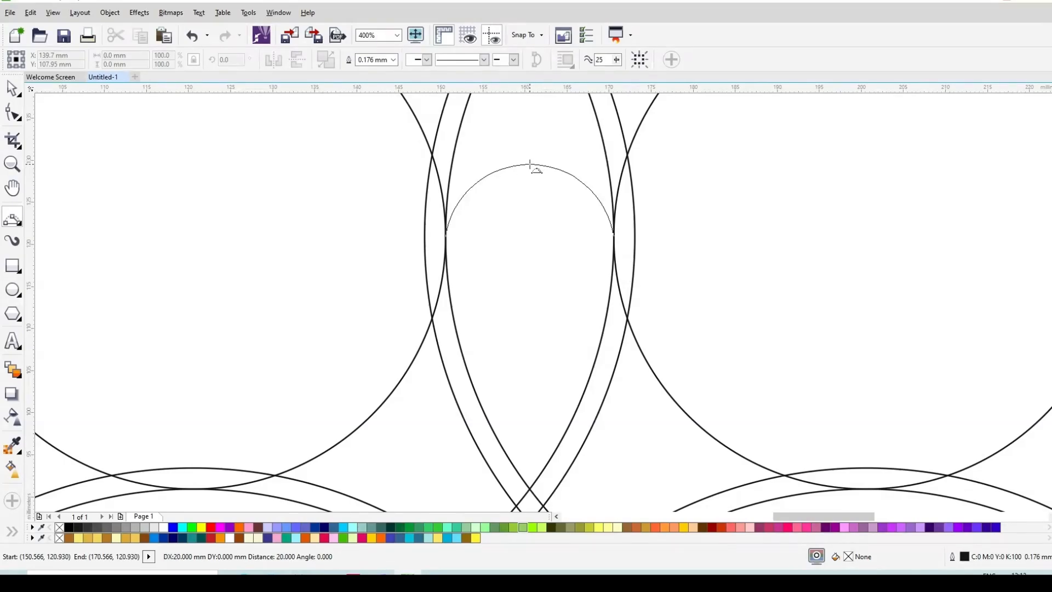
click(529, 165)
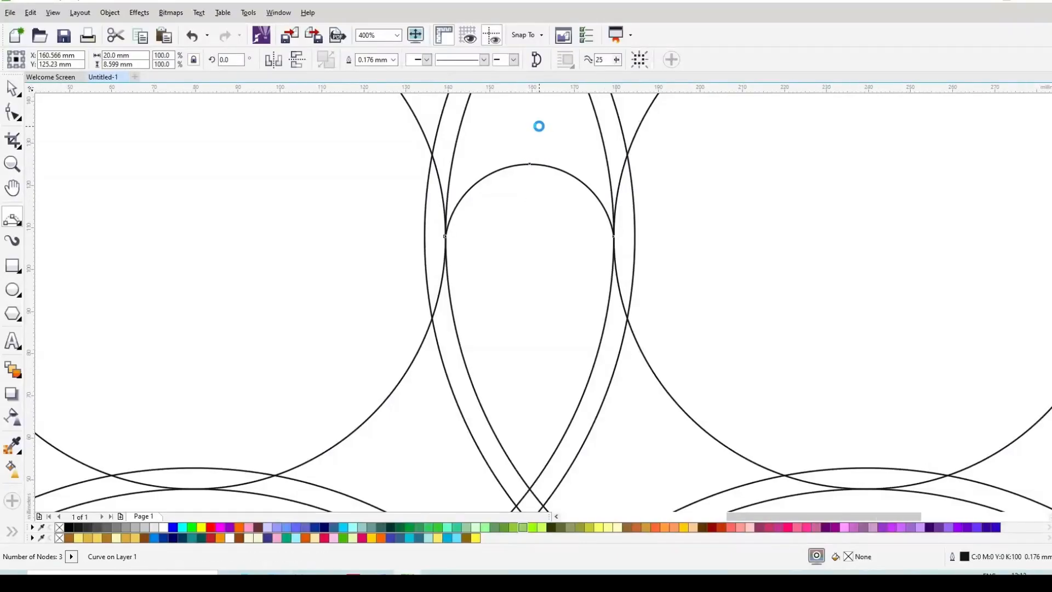
Smart-fill the small four-sided gap at the centre of the overlapping circles with red.
scroll(479, 207, down, 2)
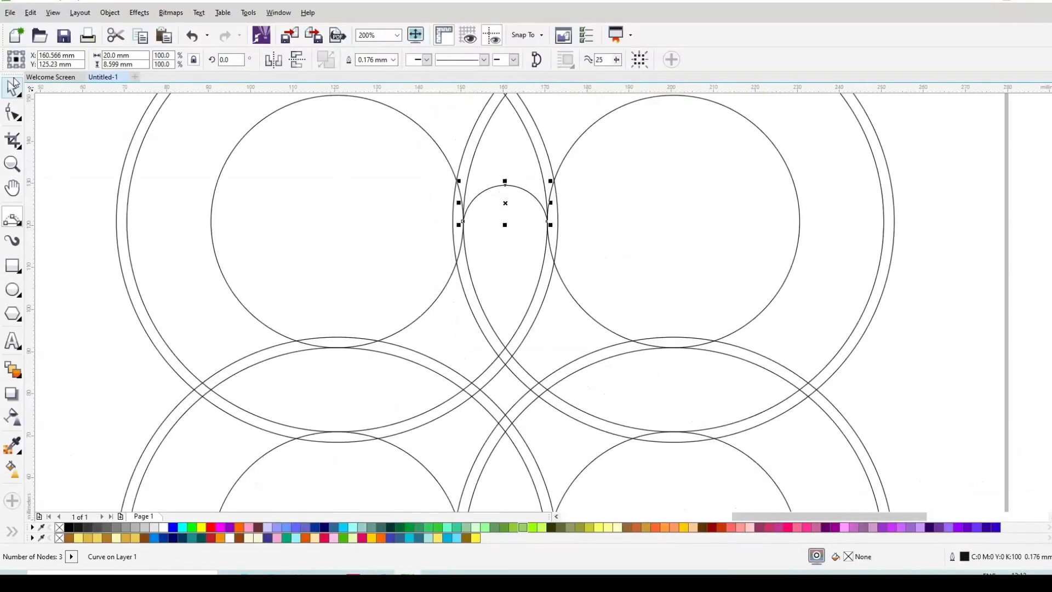
click(11, 88)
click(12, 531)
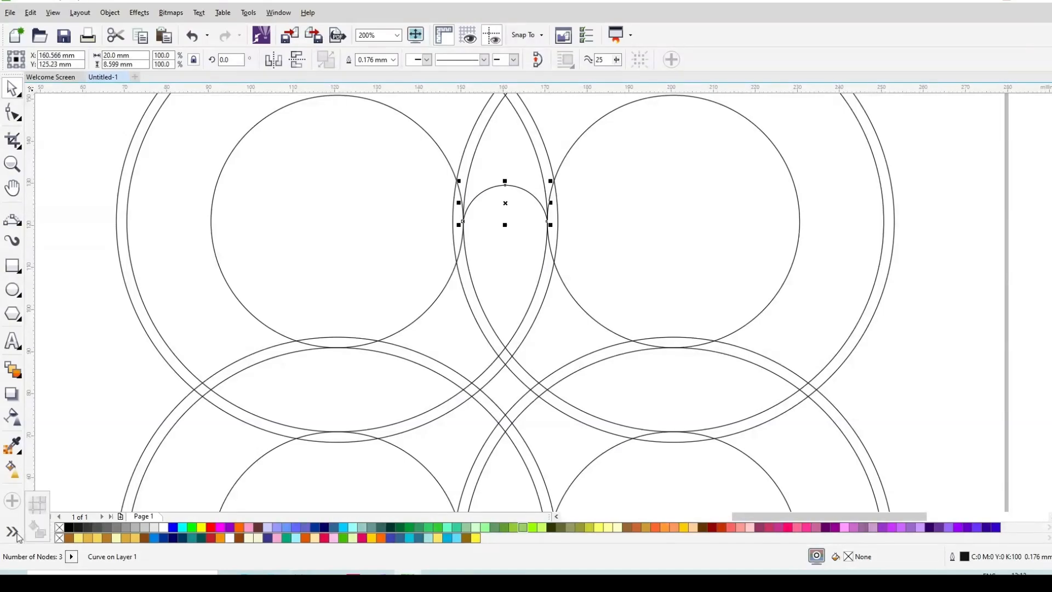
click(36, 529)
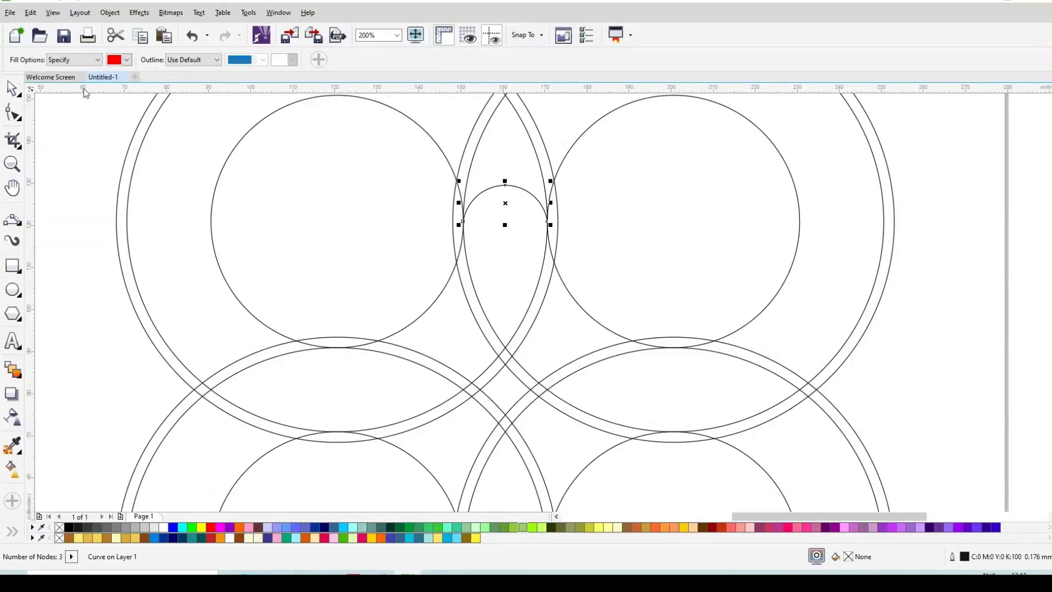
click(127, 60)
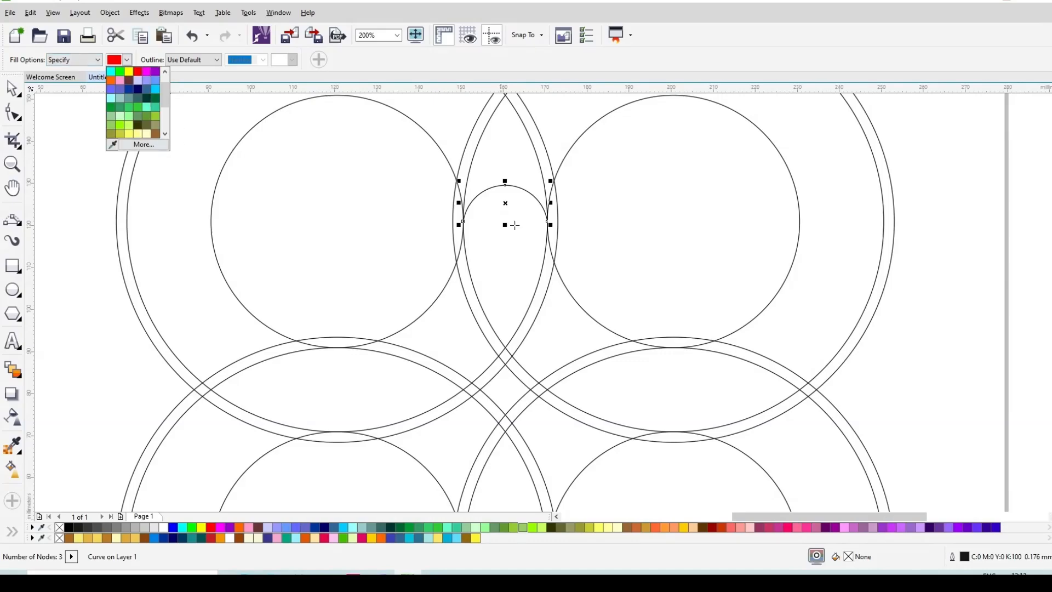
scroll(536, 241, down, 1)
scroll(533, 296, up, 1)
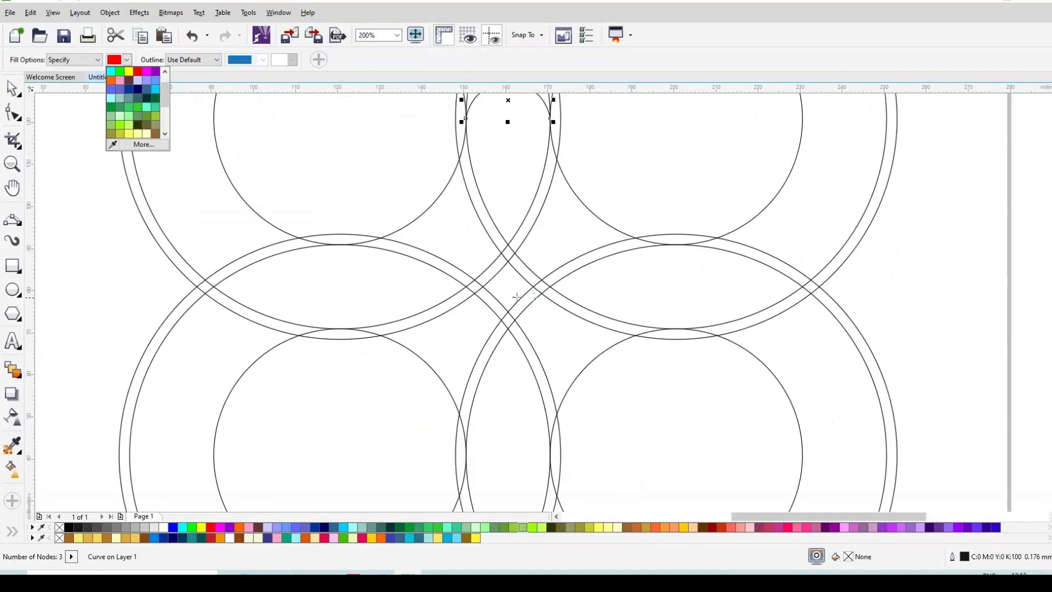
key(Escape)
click(510, 288)
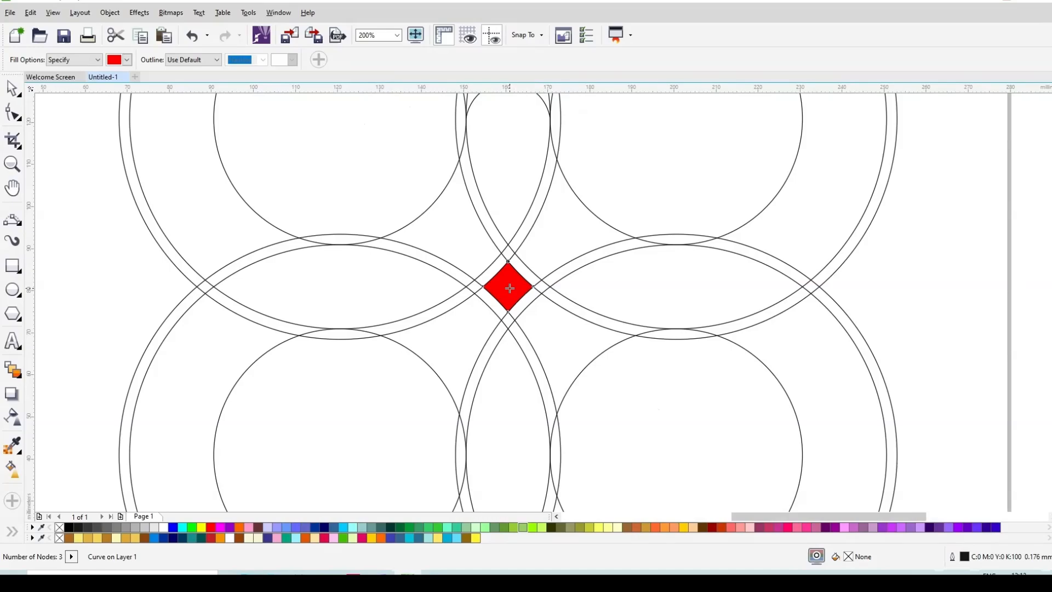
key(space)
scroll(552, 320, down, 1)
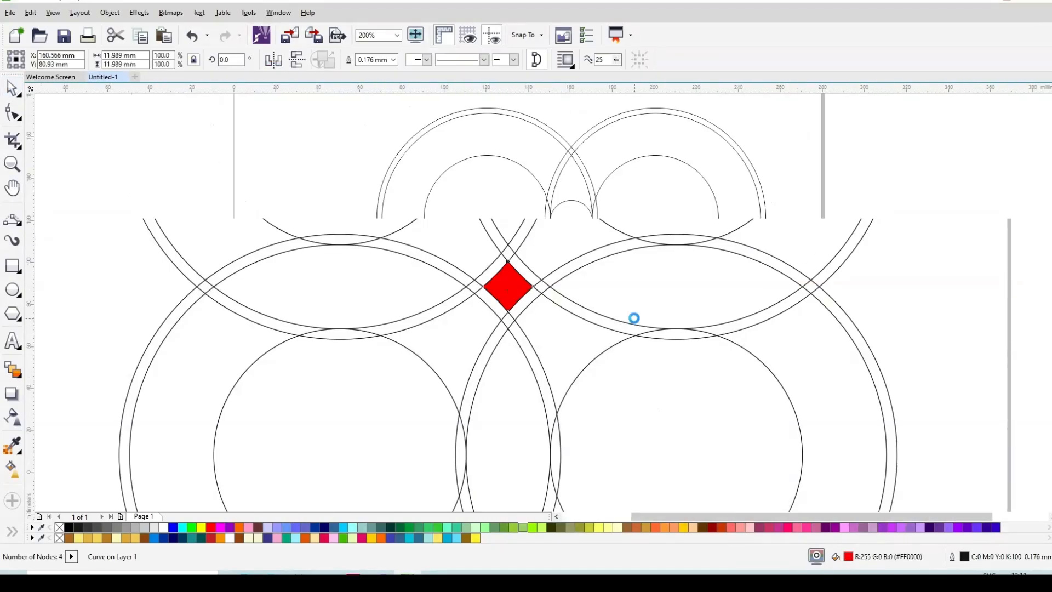
Move the rotation centre of the small arc onto the centre of the red diamond.
drag(852, 156, 499, 256)
click(572, 210)
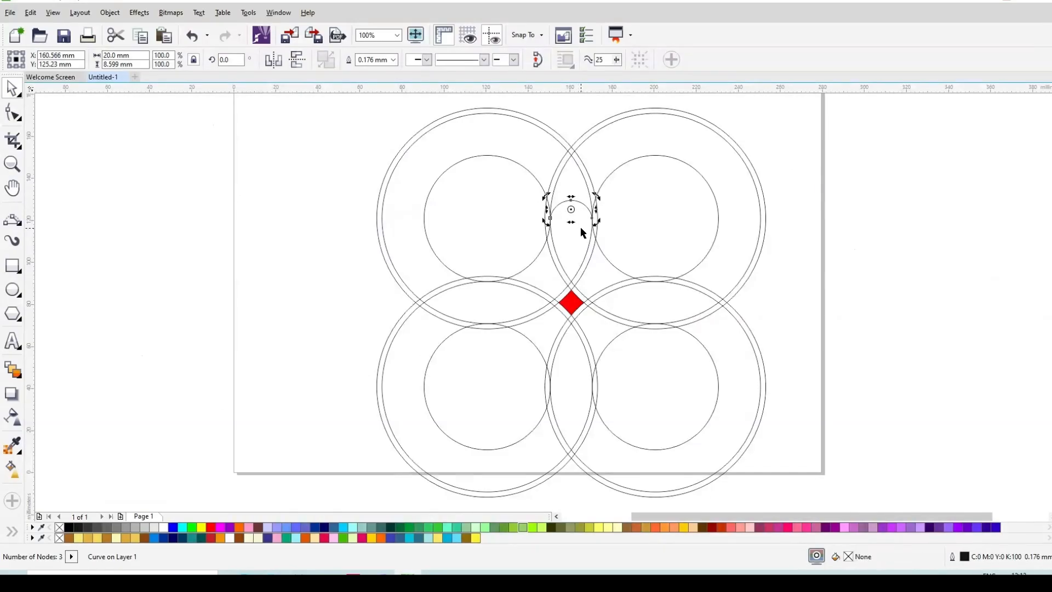
scroll(582, 228, up, 1)
drag(562, 190, 561, 375)
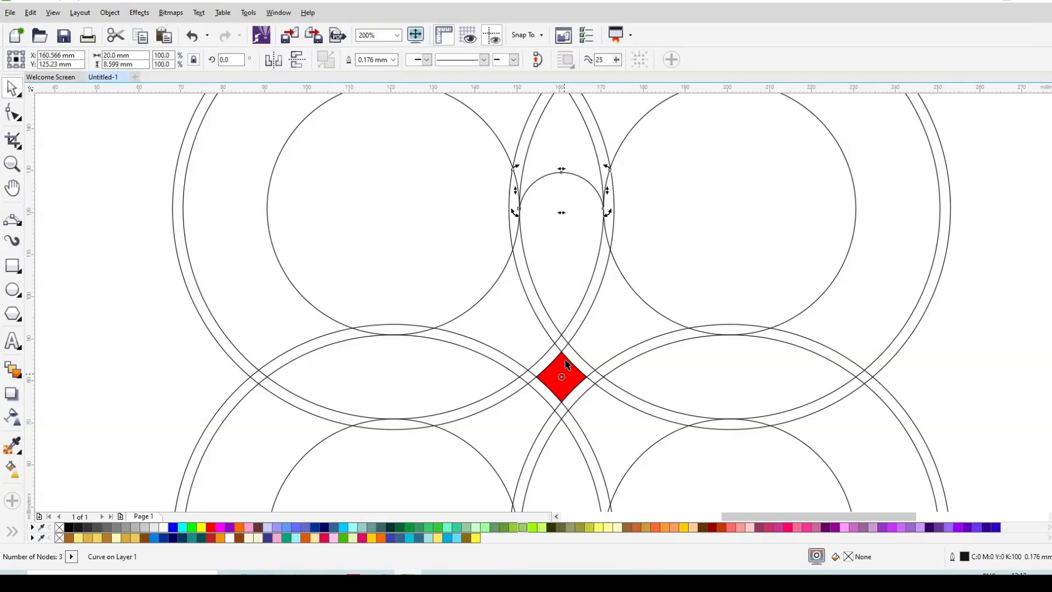
scroll(573, 221, down, 1)
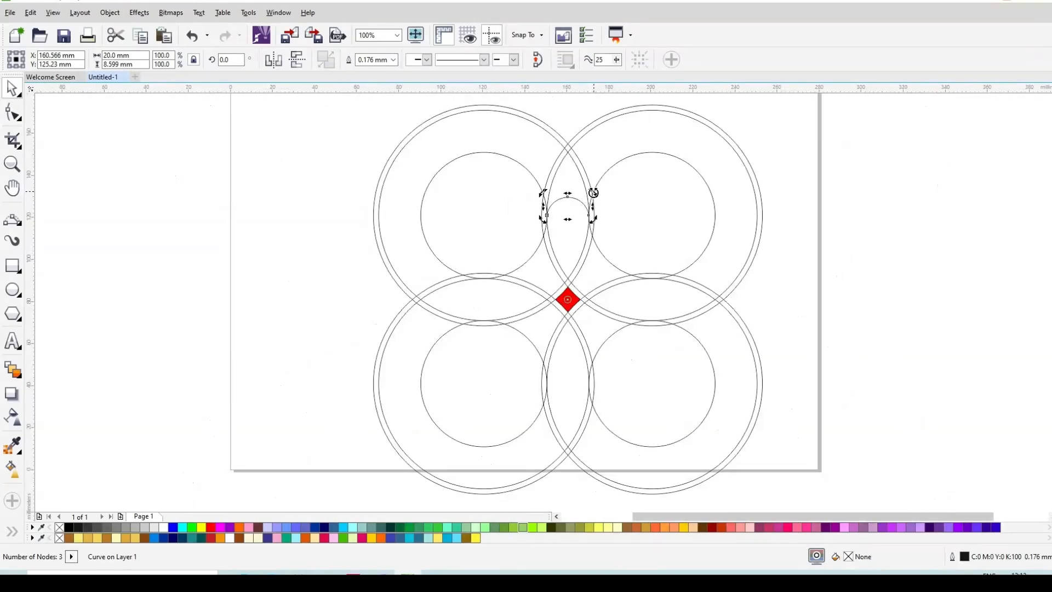
Make a copy of the arc rotated 90° clockwise about the diamond's centre, repeat it twice, and deselect.
drag(594, 192, 645, 324)
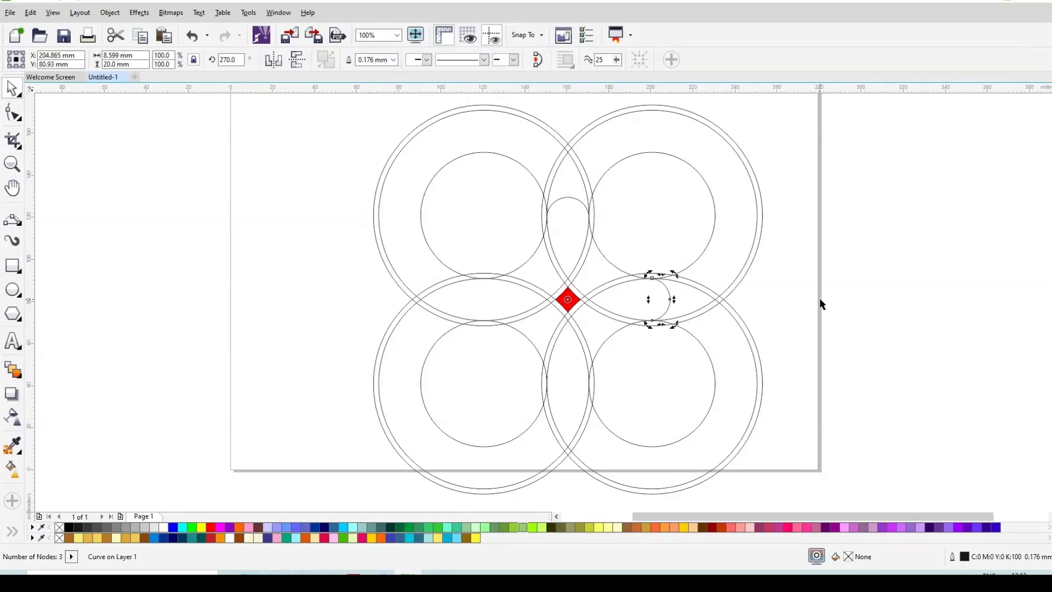
key(ctrl+r)
key(ctrl+r)
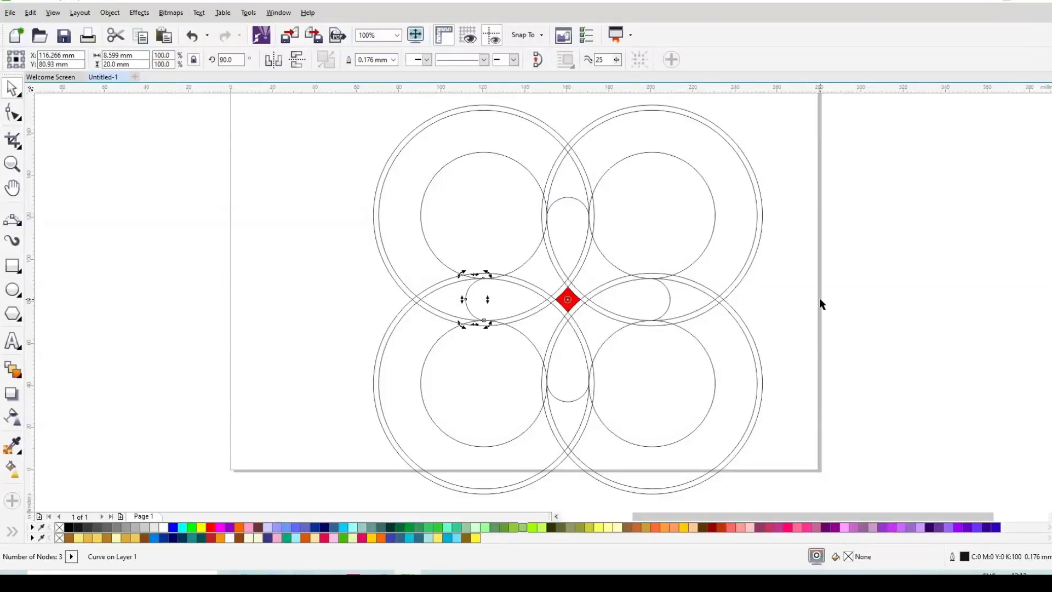
click(874, 252)
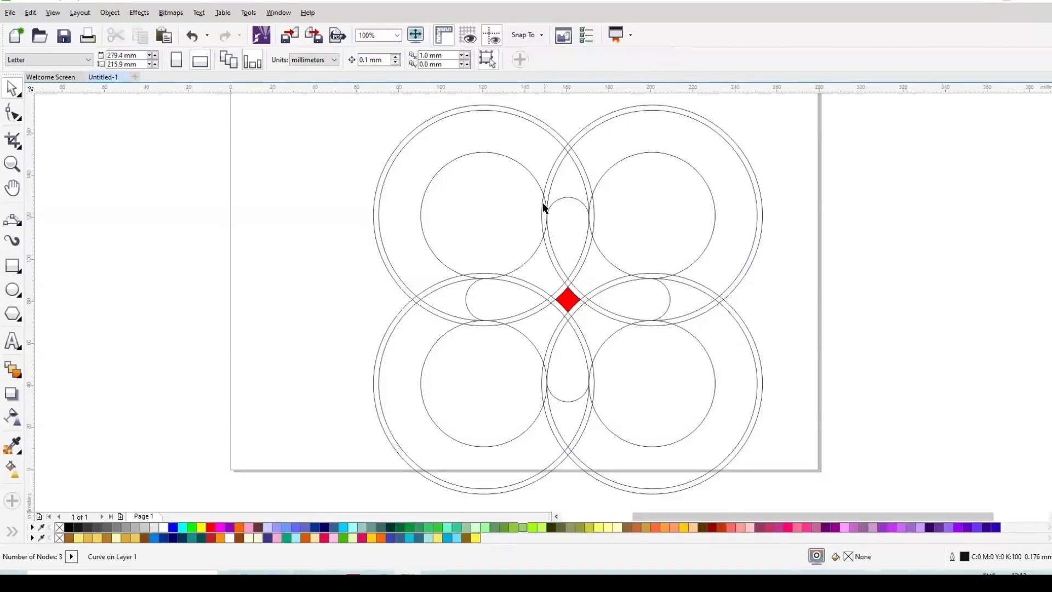
Smart-fill with red the upper teardrop, the narrow strip along its left side and the adjoining four-sided region above-left of the diamond.
scroll(554, 197, down, 2)
scroll(555, 191, up, 2)
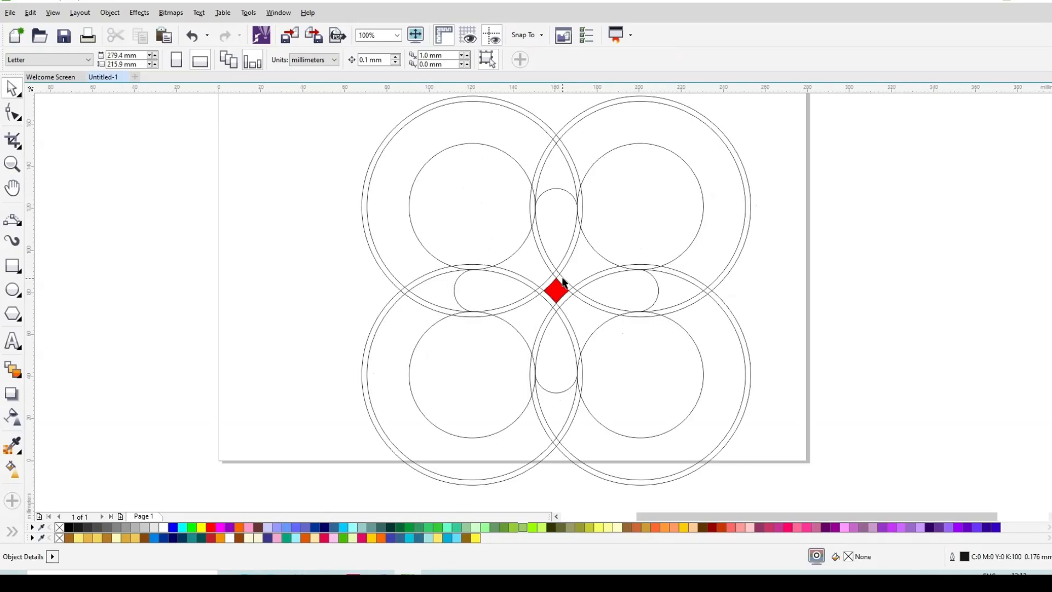
click(12, 532)
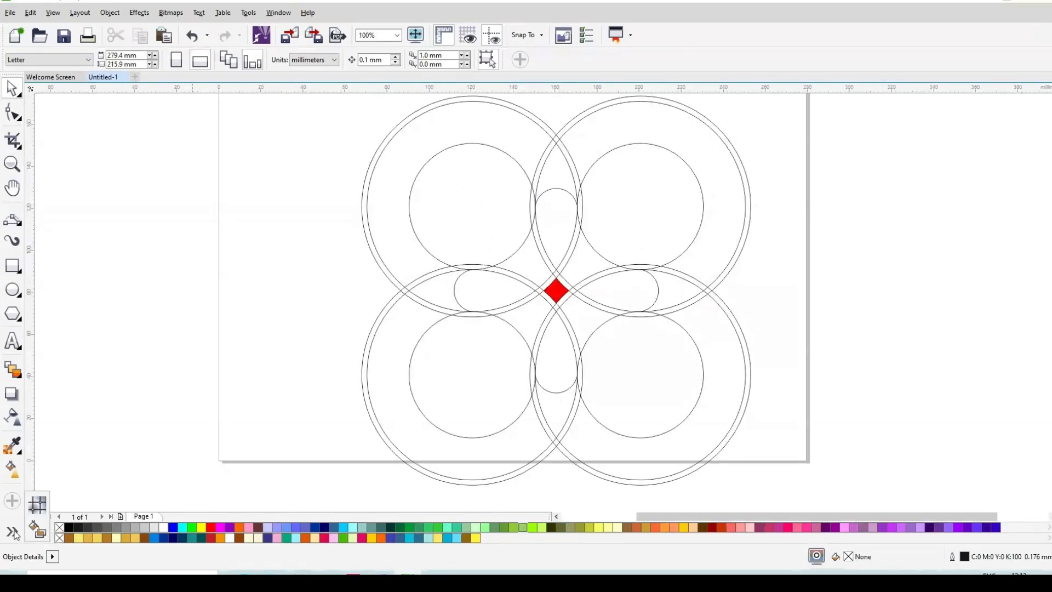
click(37, 530)
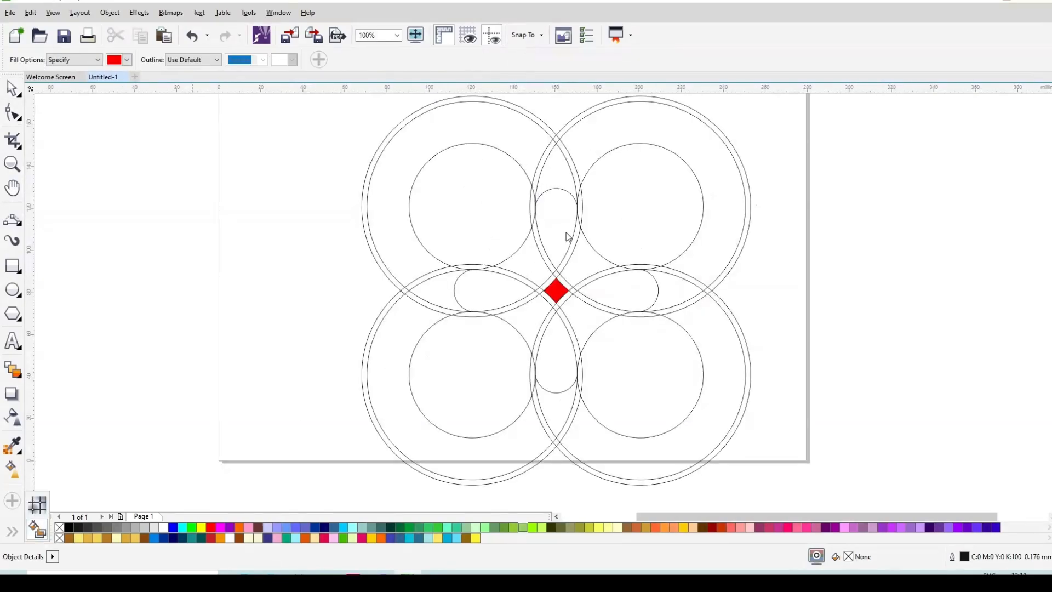
click(539, 241)
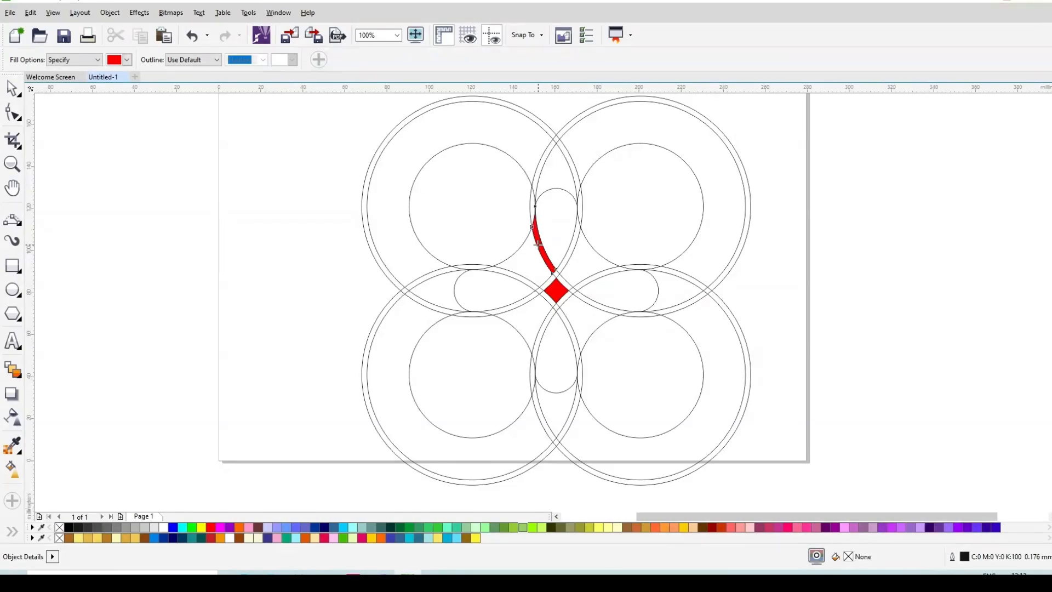
scroll(548, 244, up, 1)
click(557, 213)
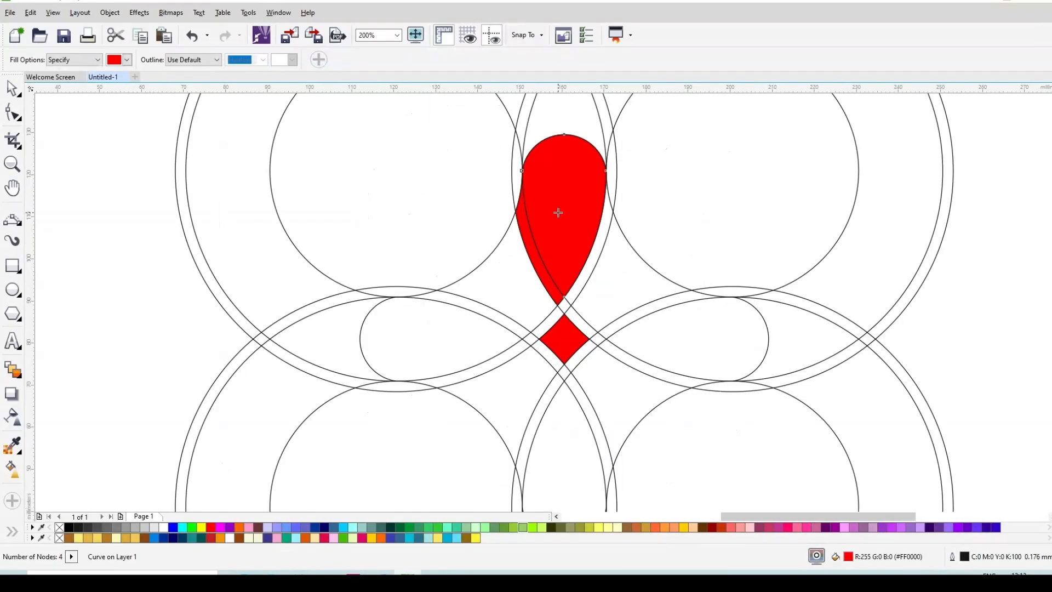
click(12, 88)
Weld the red teardrop and the narrow strip beside it into one petal shape.
scroll(525, 269, down, 1)
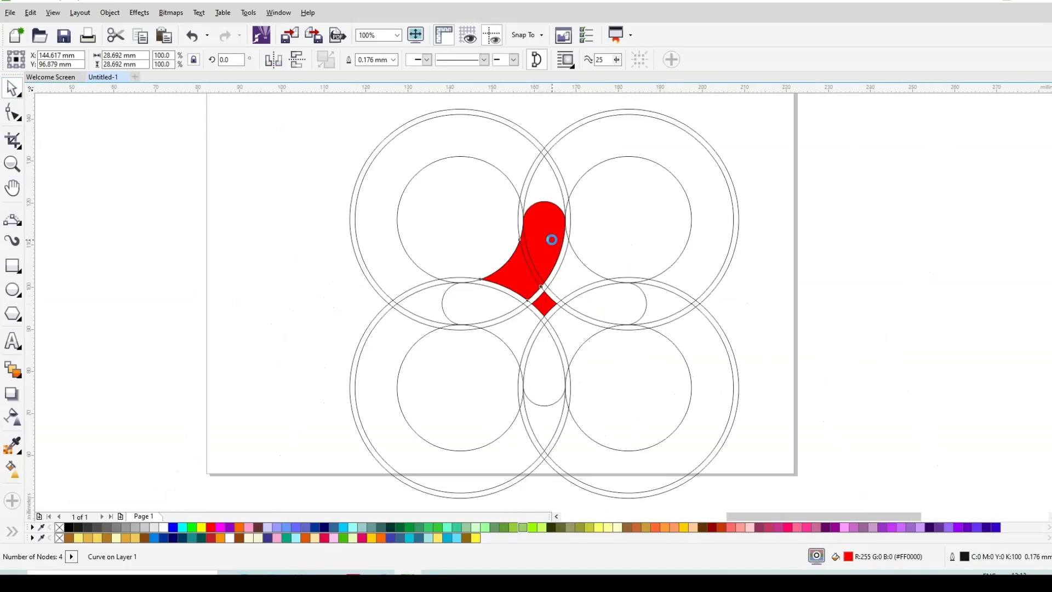
scroll(536, 249, up, 2)
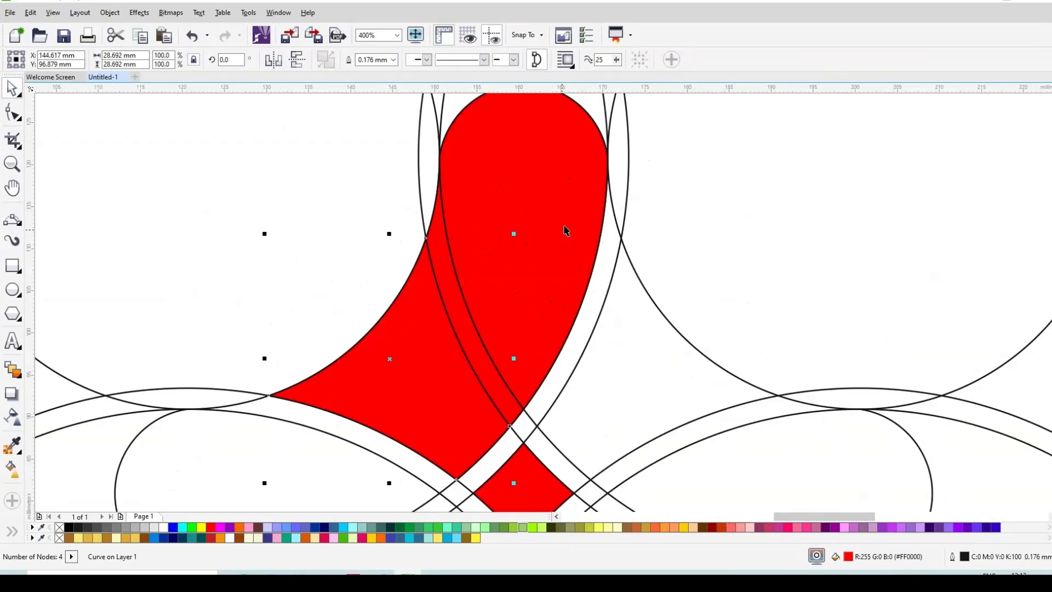
click(533, 166)
shift+click(453, 289)
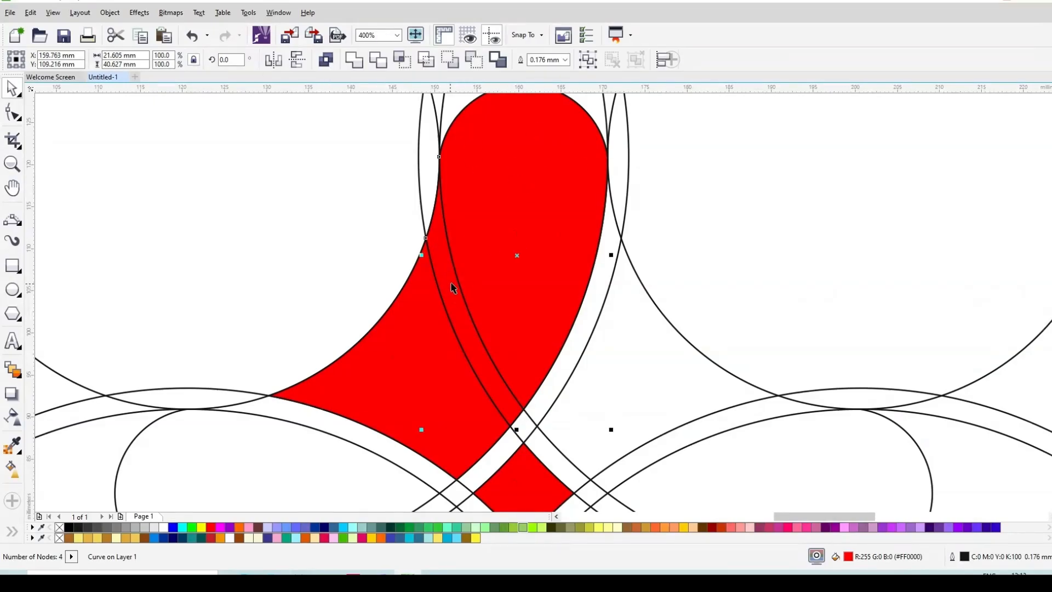
scroll(495, 218, down, 1)
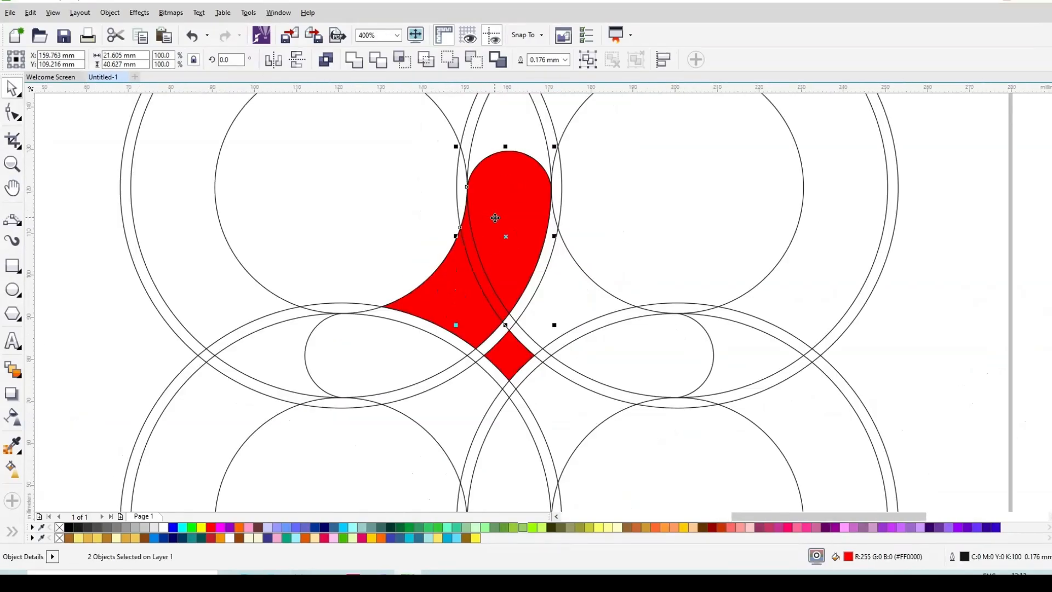
click(353, 62)
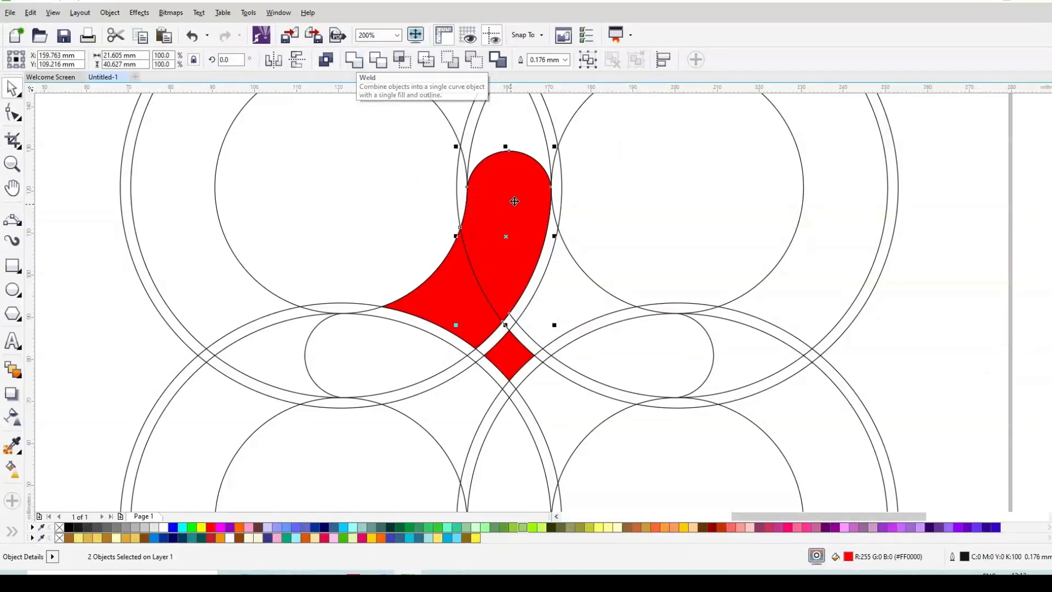
Apply a linear fountain fill to the welded petal, running from red at its rounded top down to black.
scroll(518, 196, down, 1)
scroll(508, 208, up, 1)
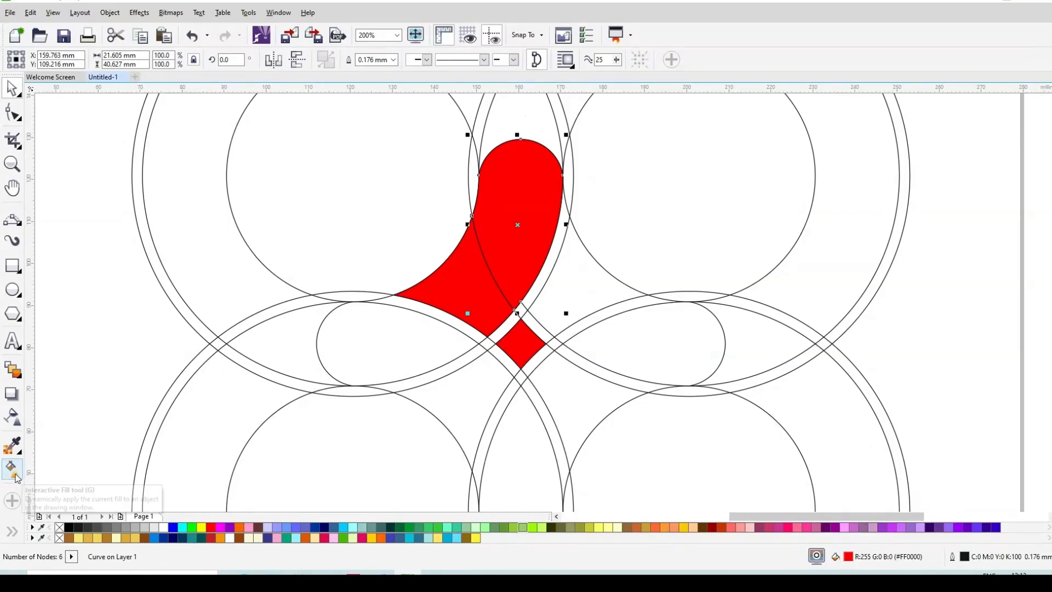
click(13, 470)
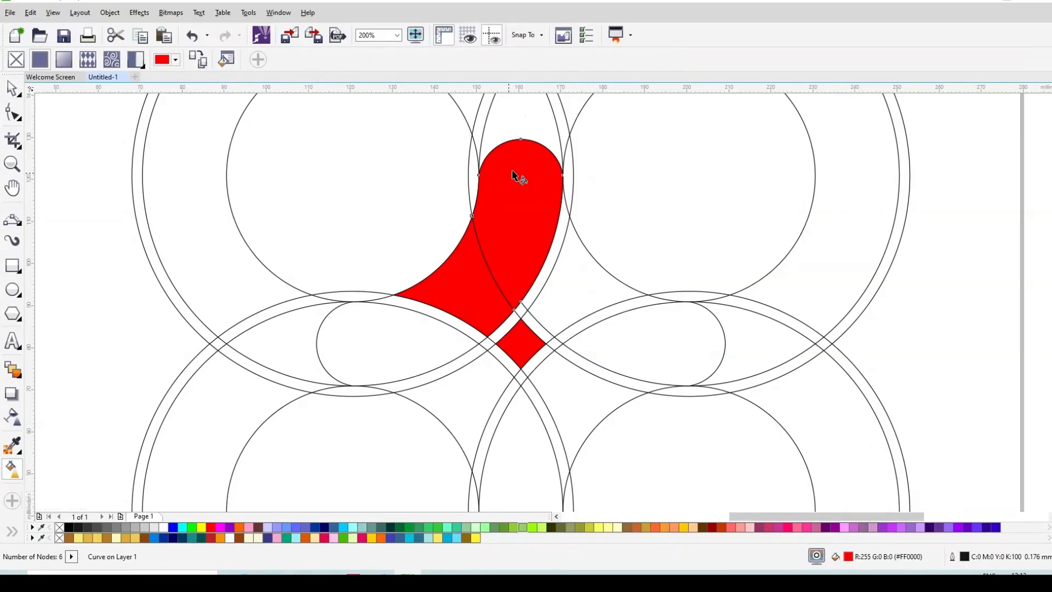
drag(529, 147, 505, 254)
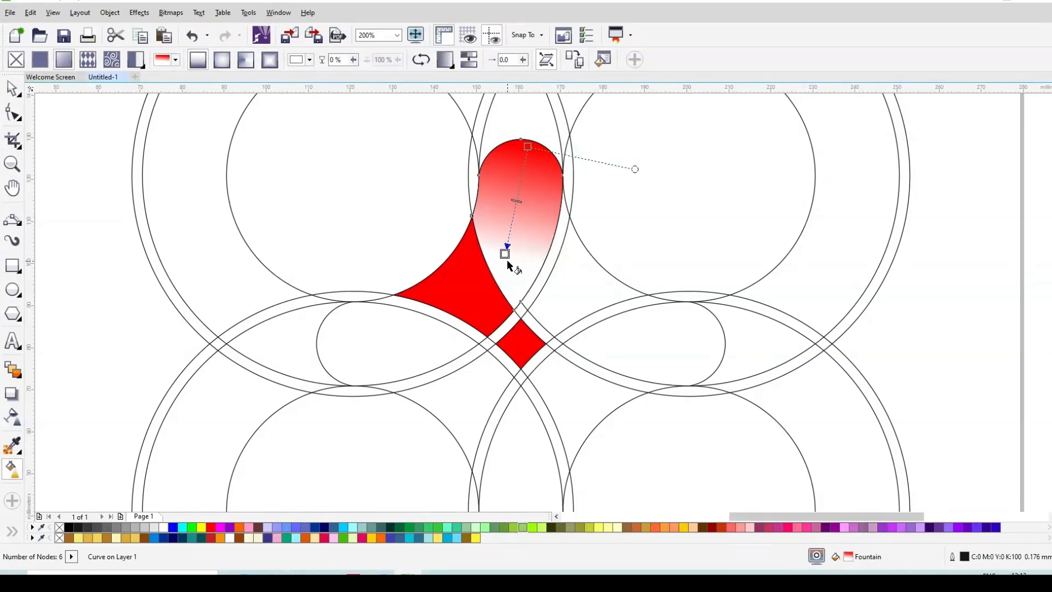
click(506, 254)
click(69, 527)
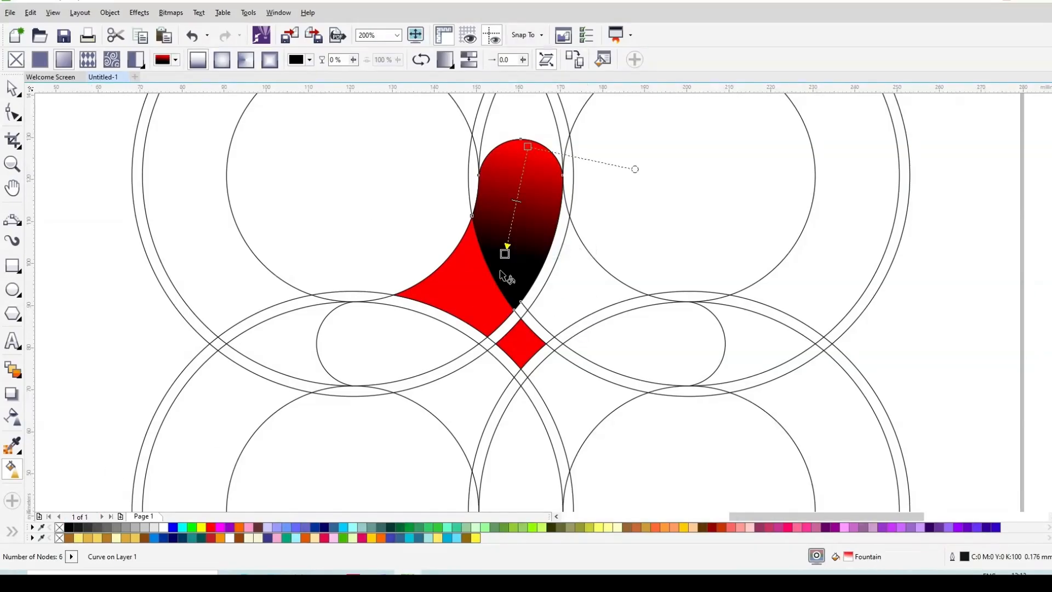
Extend the black end of the petal's gradient further down-left and skew the gradient slightly clockwise.
drag(506, 254, 481, 292)
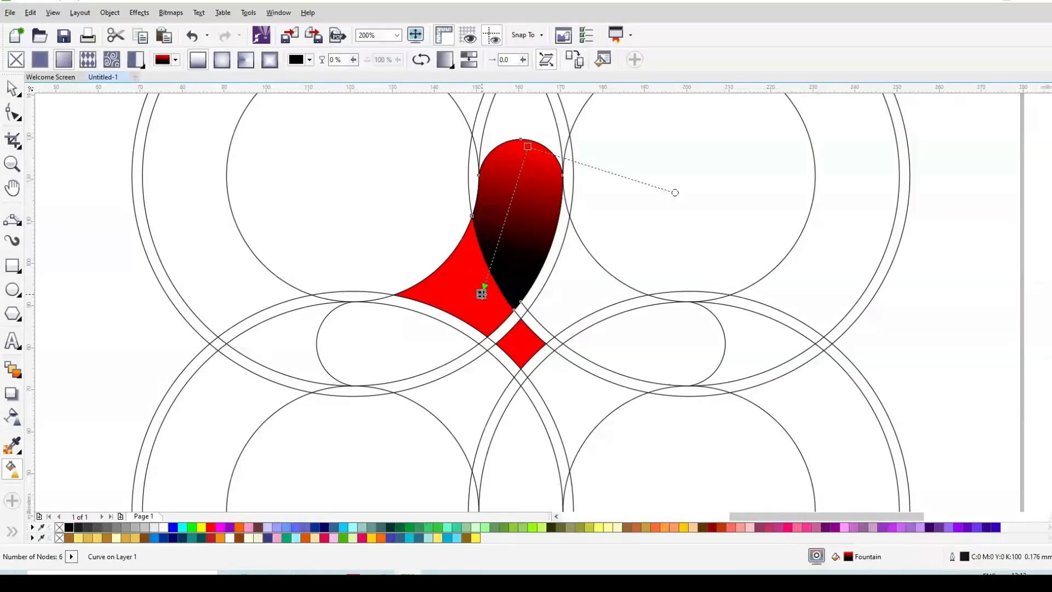
drag(674, 197, 658, 220)
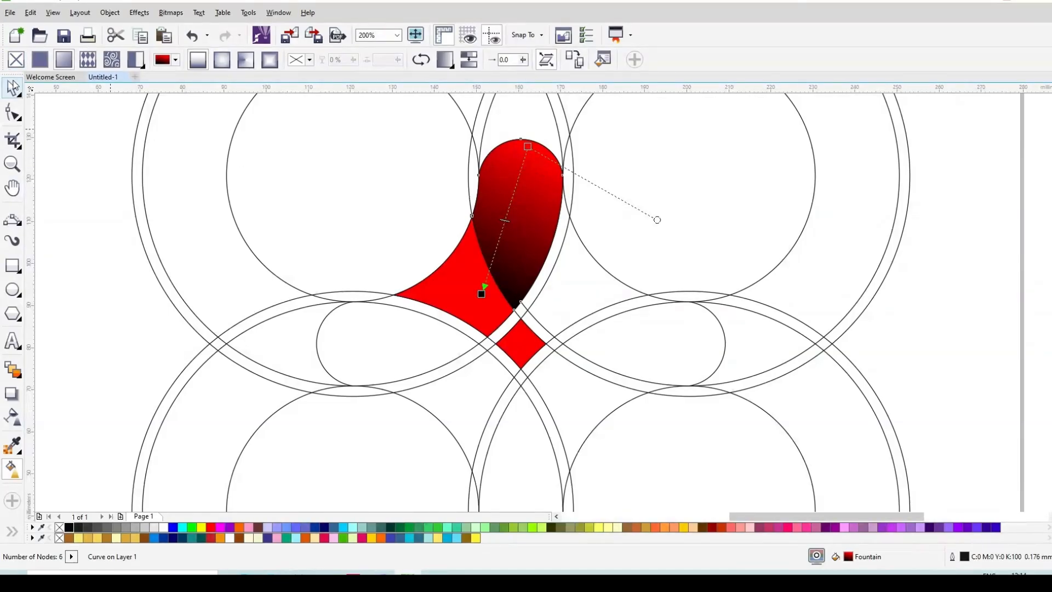
key(space)
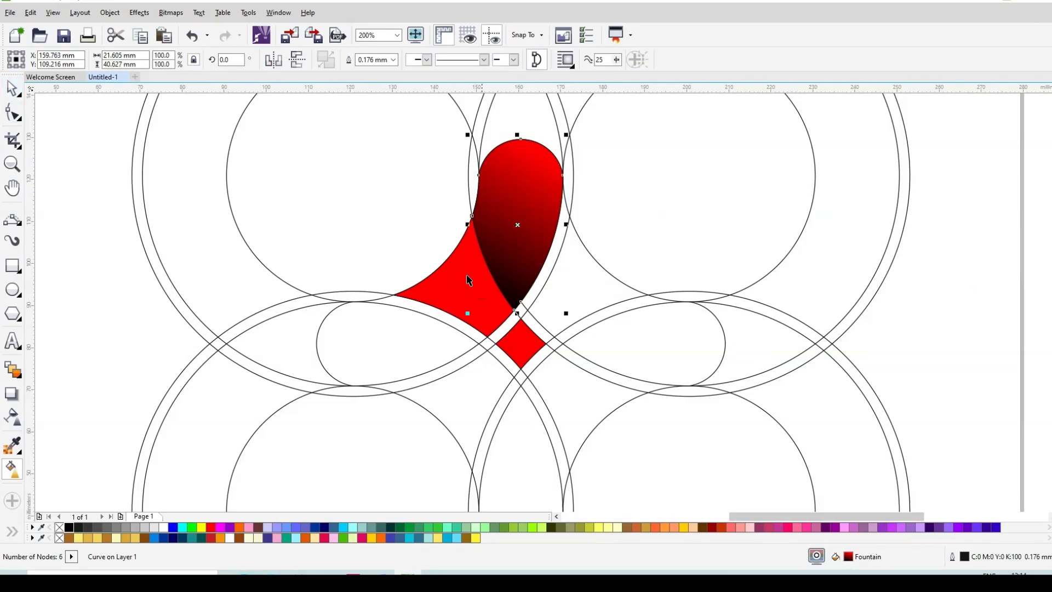
Fill the four-sided region beside the petal with yellow and group it with the petal.
click(469, 280)
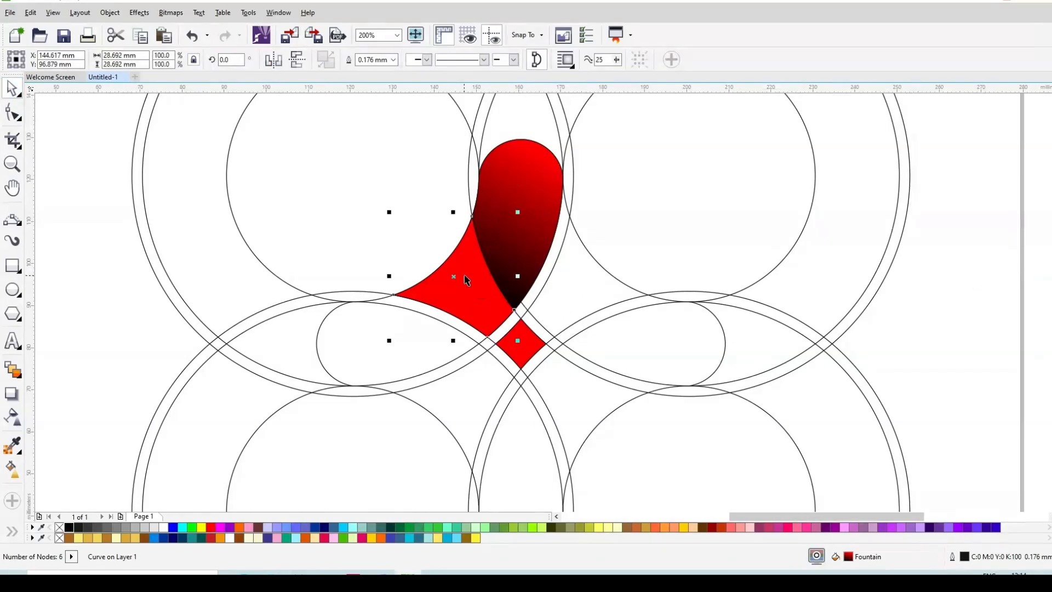
click(201, 527)
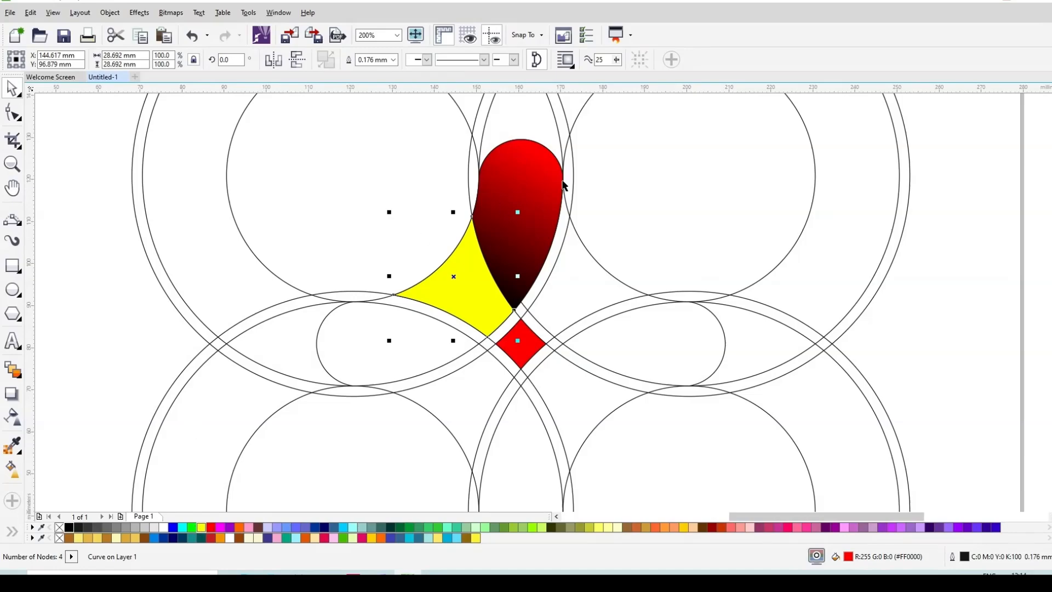
shift+click(538, 190)
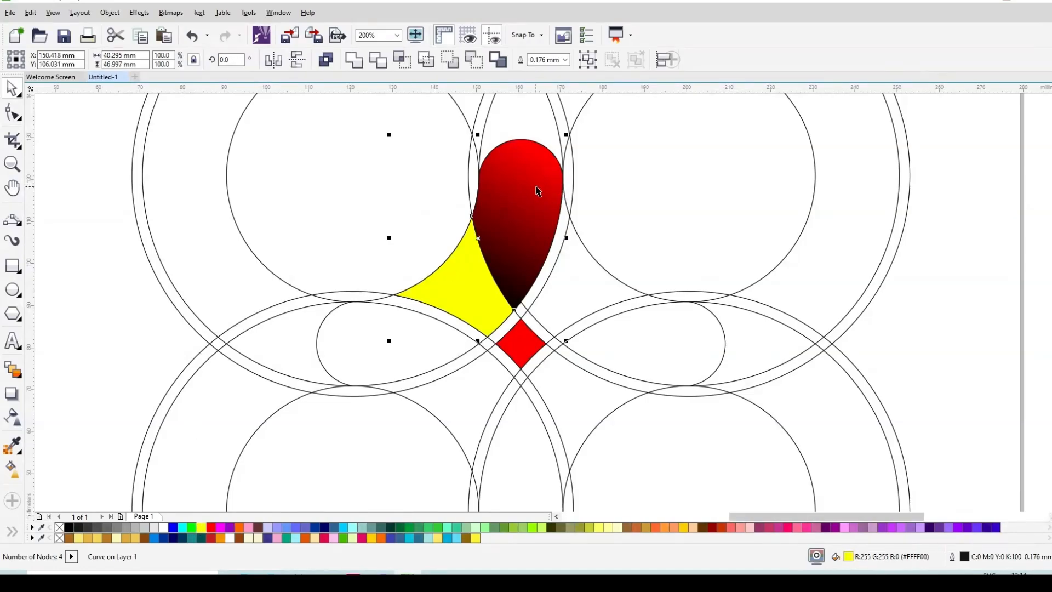
click(588, 59)
Delete the grouped construction circles and the four small arcs, keeping only the filled shapes.
scroll(470, 294, down, 1)
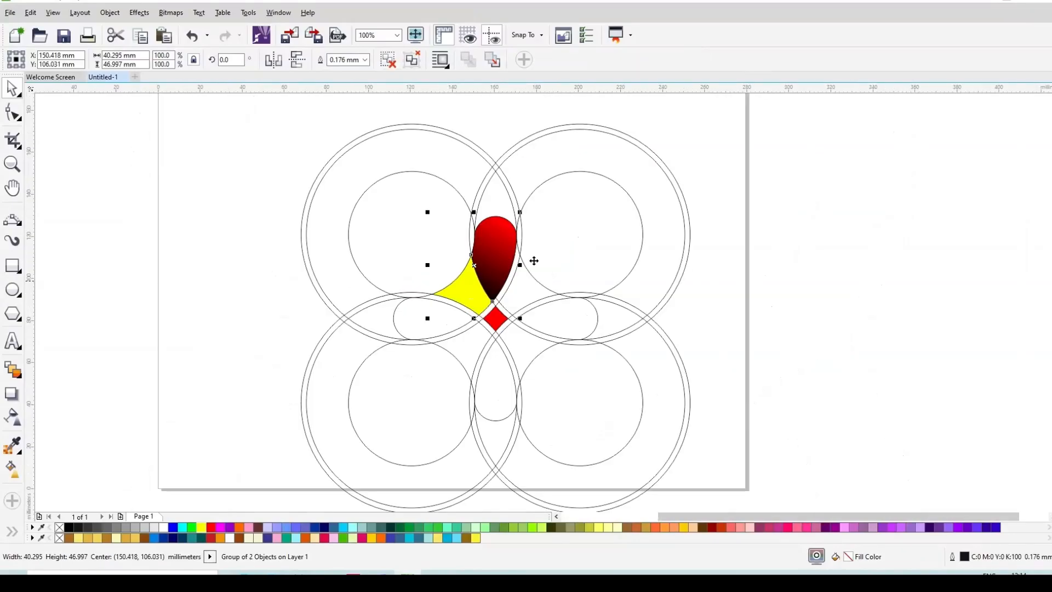
click(680, 239)
key(Delete)
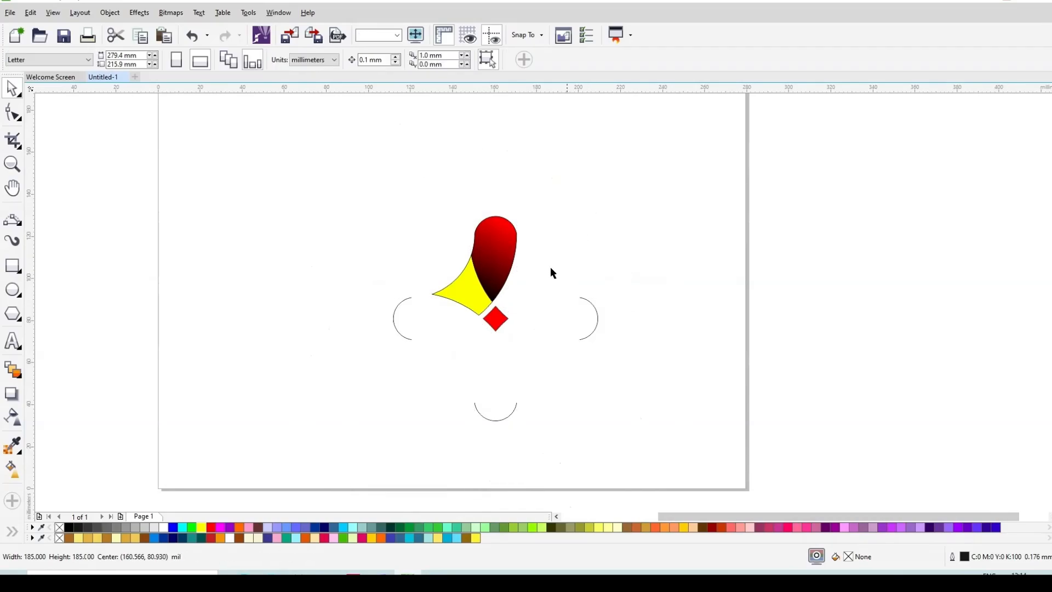
drag(338, 279, 421, 363)
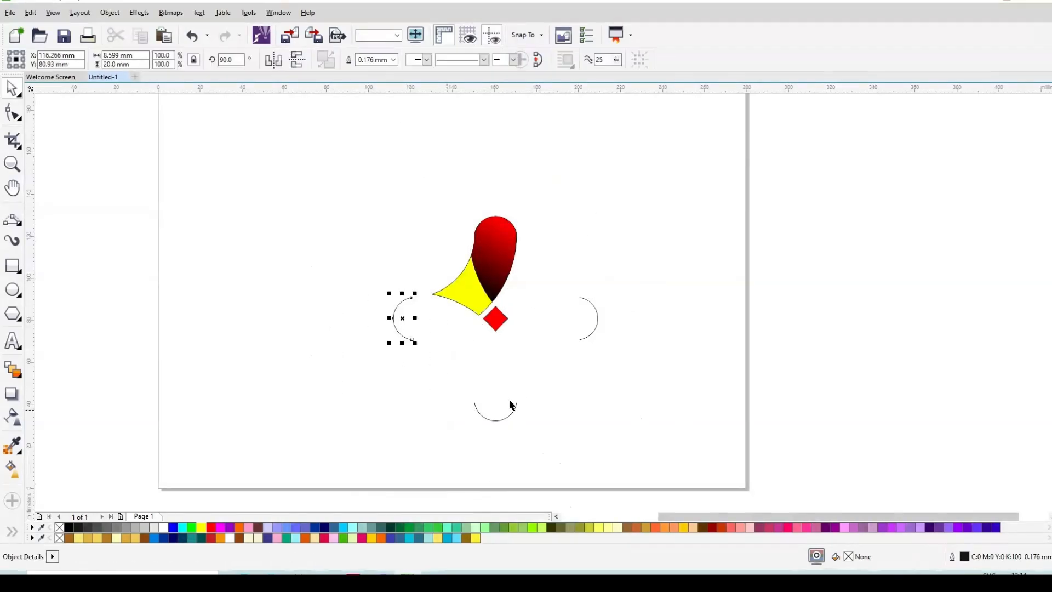
key(Delete)
drag(665, 272, 534, 399)
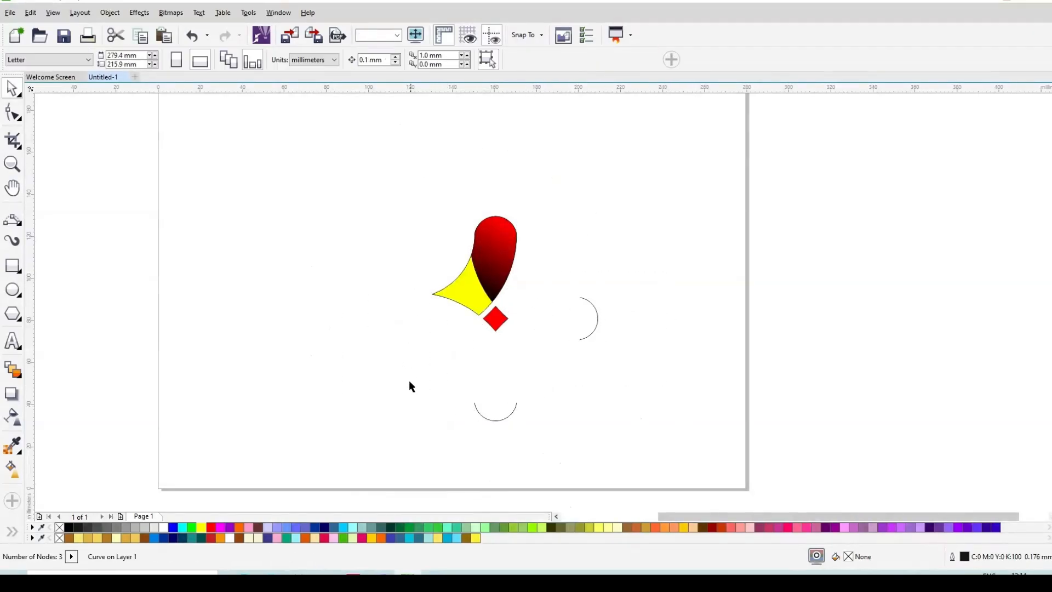
drag(411, 382, 587, 451)
key(Delete)
drag(411, 173, 585, 270)
key(Delete)
Remove the outline from the group of the gradient petal and the yellow shape.
scroll(475, 254, up, 1)
scroll(496, 283, down, 1)
click(505, 287)
key(Escape)
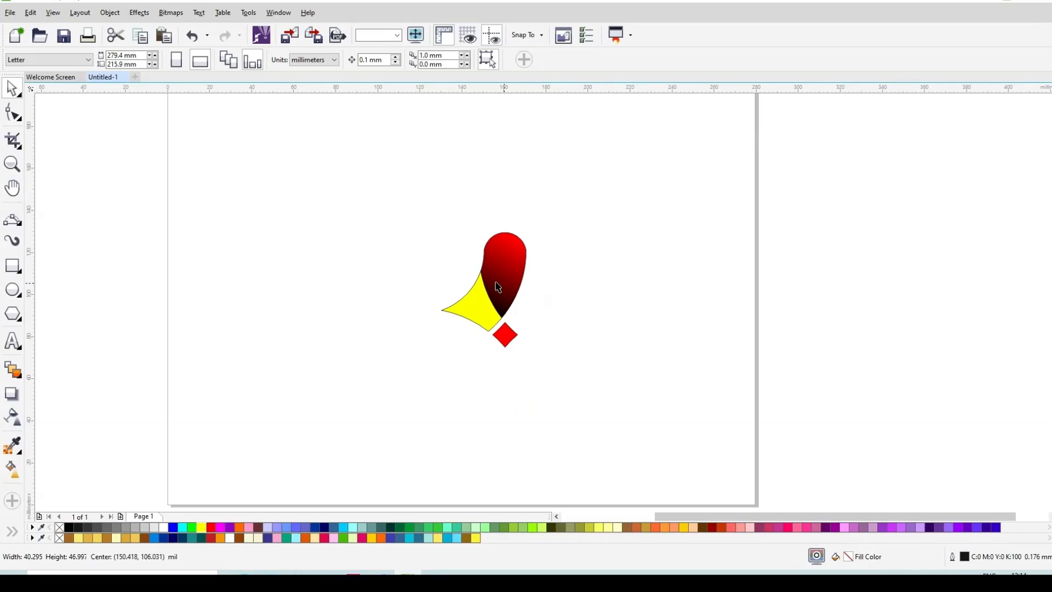
scroll(496, 284, up, 1)
click(498, 286)
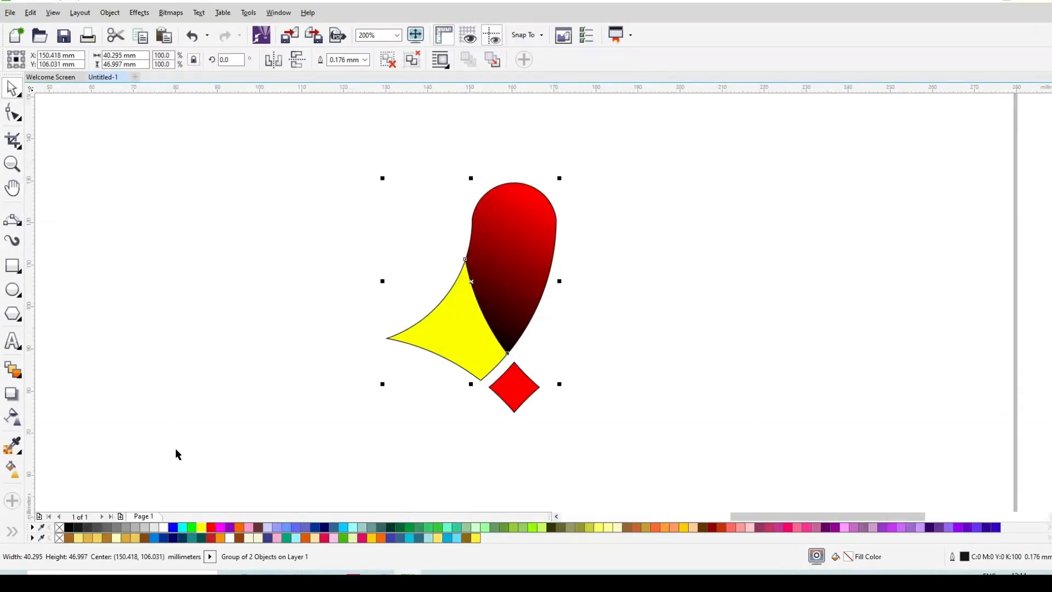
right_click(59, 529)
Move the petal group's rotation centre to the red diamond's centre and make a copy rotated 90° clockwise about it.
click(502, 280)
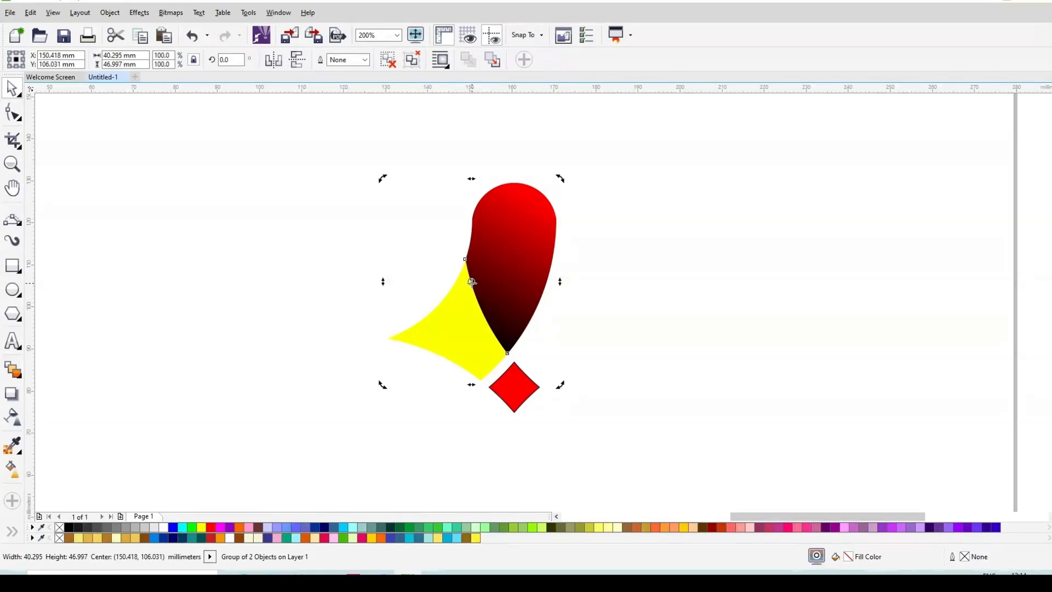
drag(472, 283, 491, 337)
drag(514, 383, 516, 388)
scroll(524, 160, down, 1)
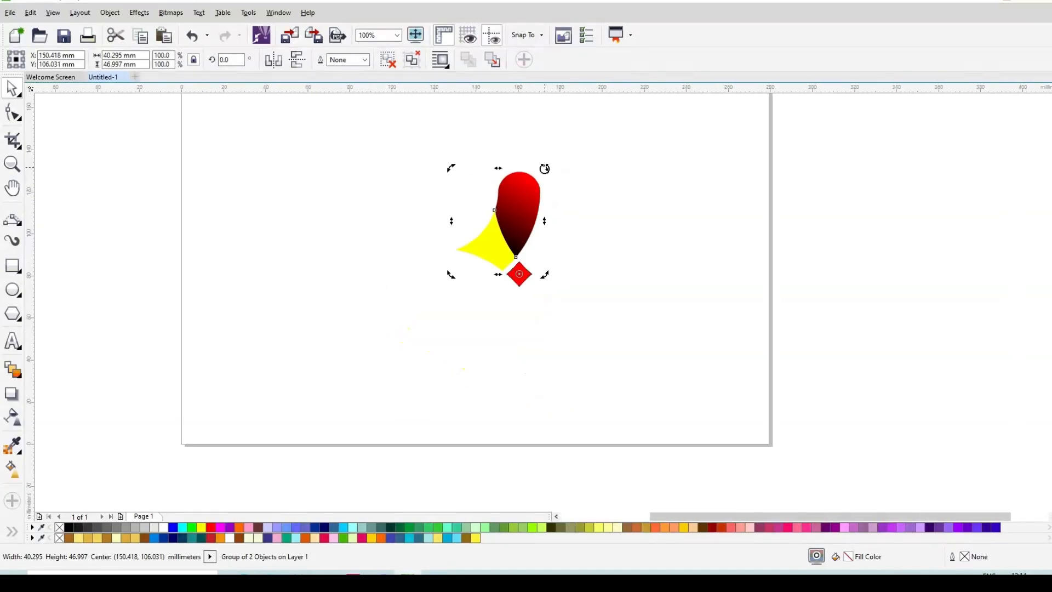
drag(545, 168, 584, 294)
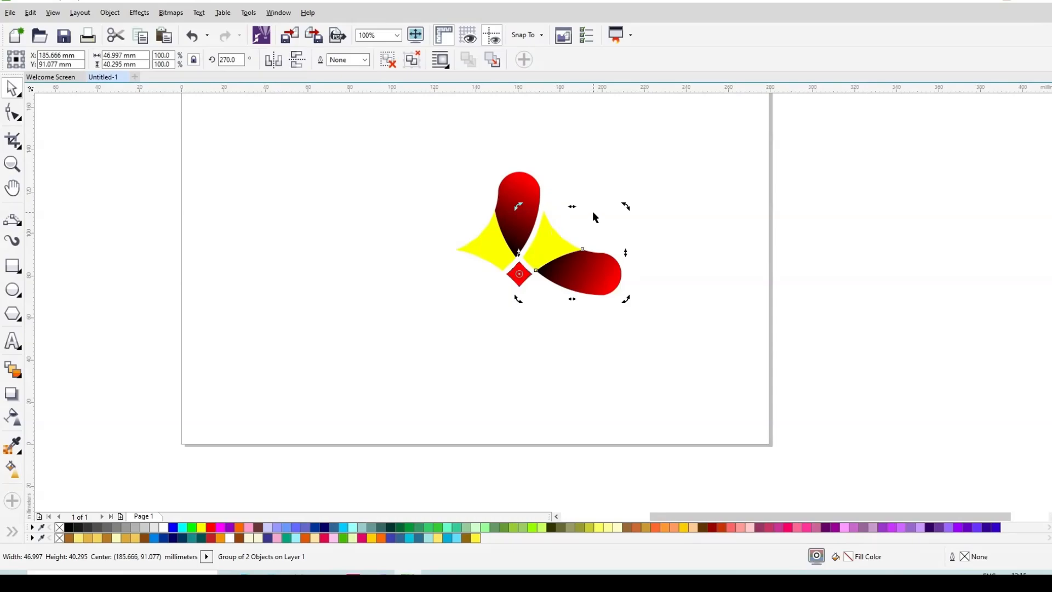
Repeat the 90° rotated copy of the petal group twice to complete four petals, and delete the red centre diamond.
key(ctrl+r)
key(ctrl+r)
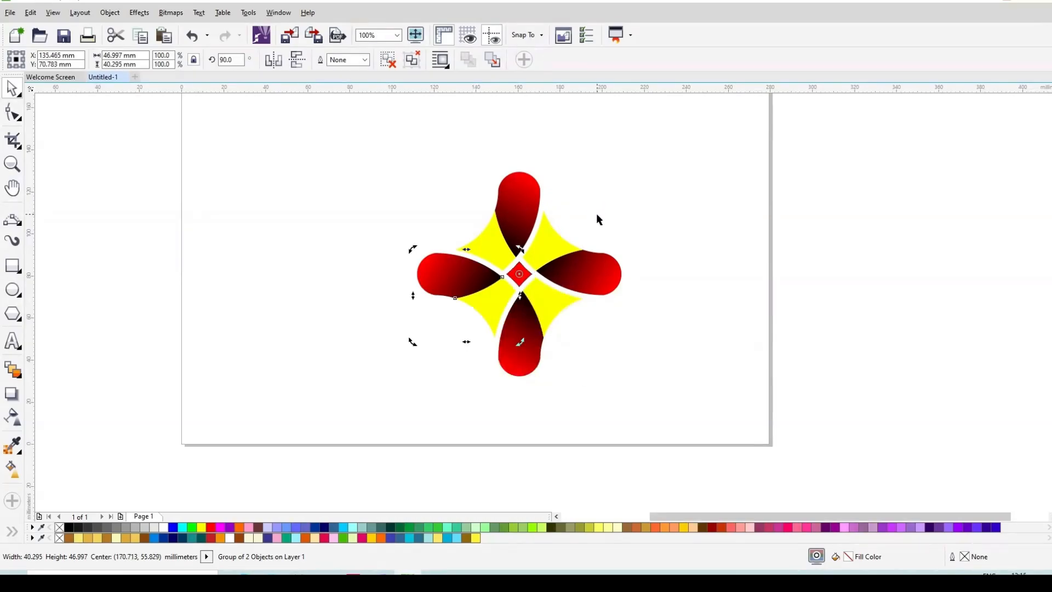
drag(592, 219, 513, 300)
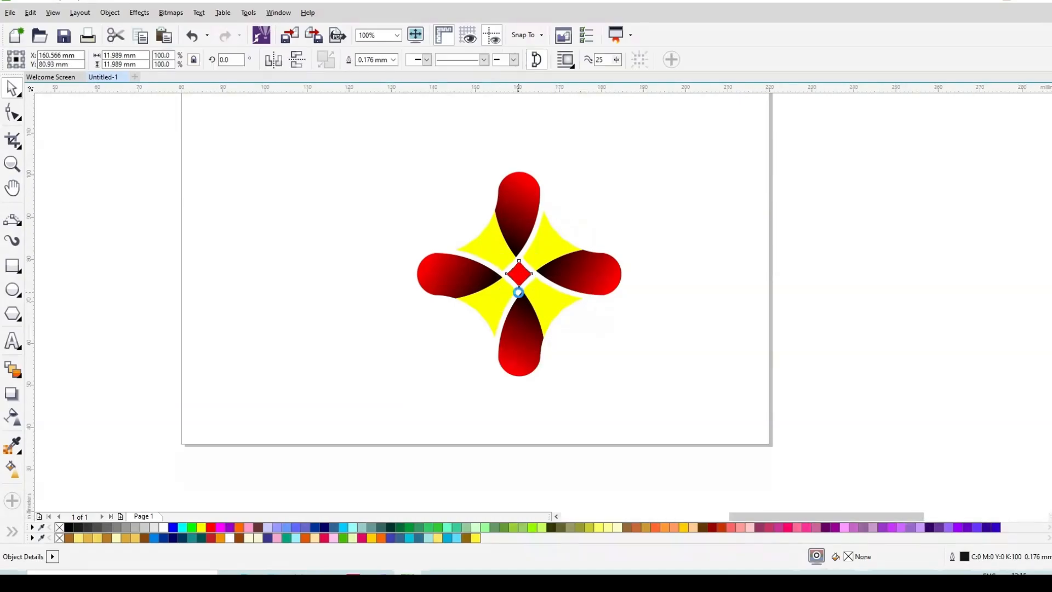
scroll(520, 294, up, 2)
key(Delete)
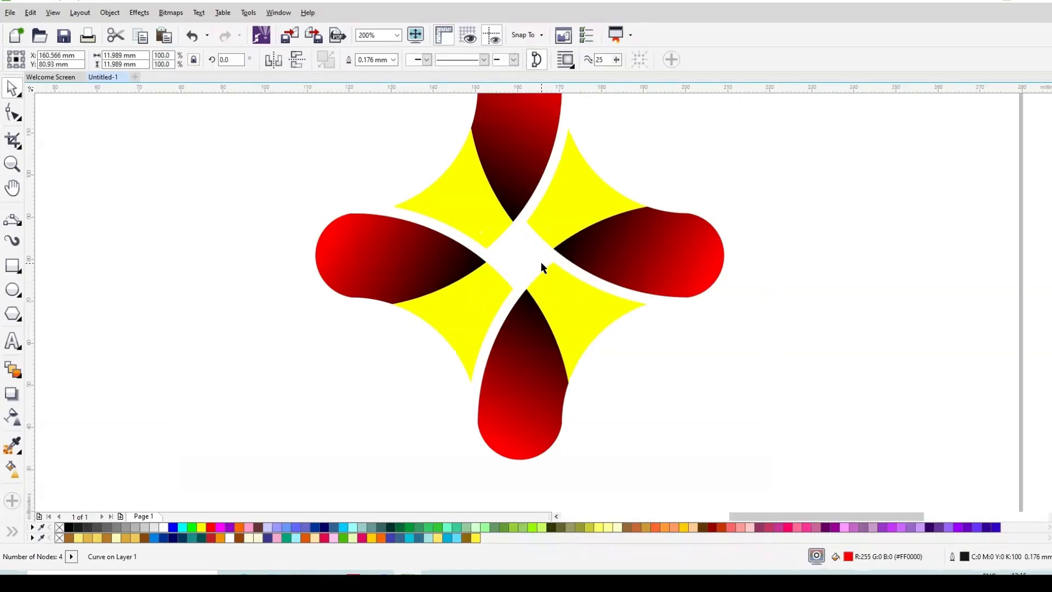
Group the four petal groups into one ornament and move it near the page centre, to about X 136.5 mm, Y 102.9 mm.
scroll(522, 242, down, 1)
drag(346, 134, 690, 424)
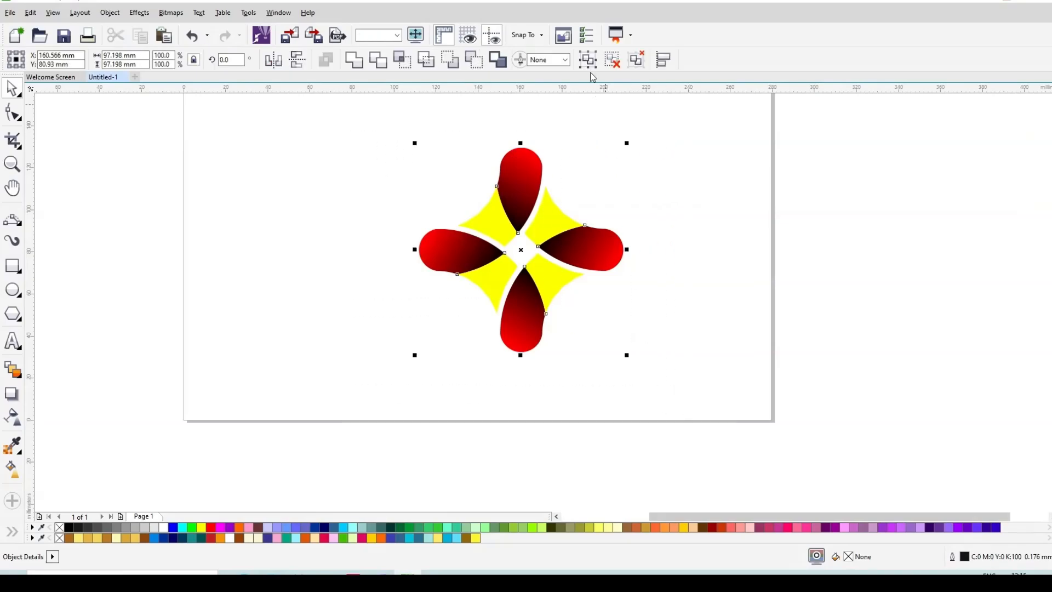
key(ctrl+g)
scroll(507, 212, up, 1)
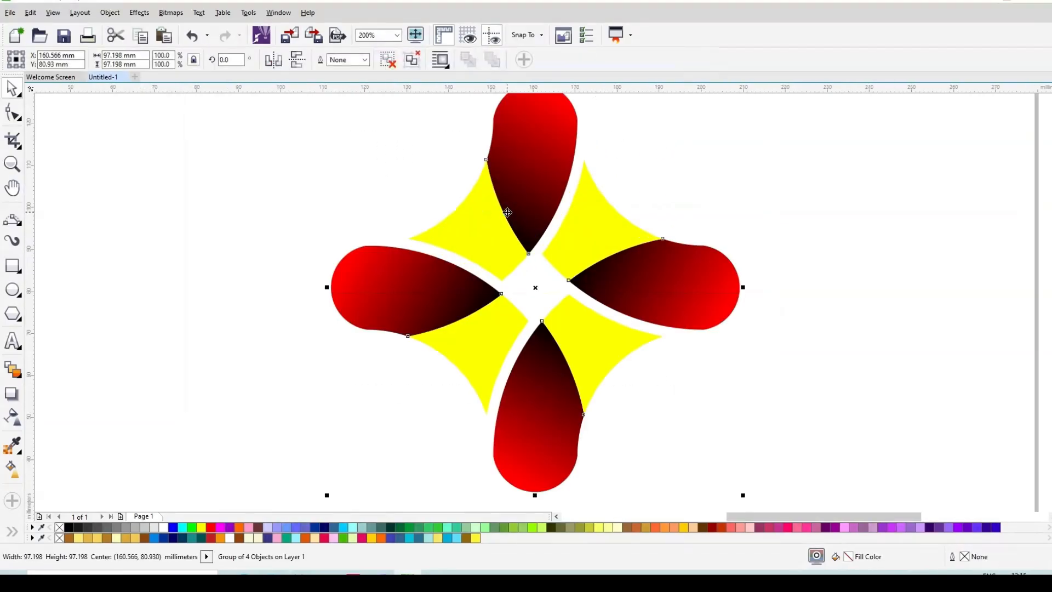
scroll(566, 262, down, 1)
drag(565, 261, 499, 151)
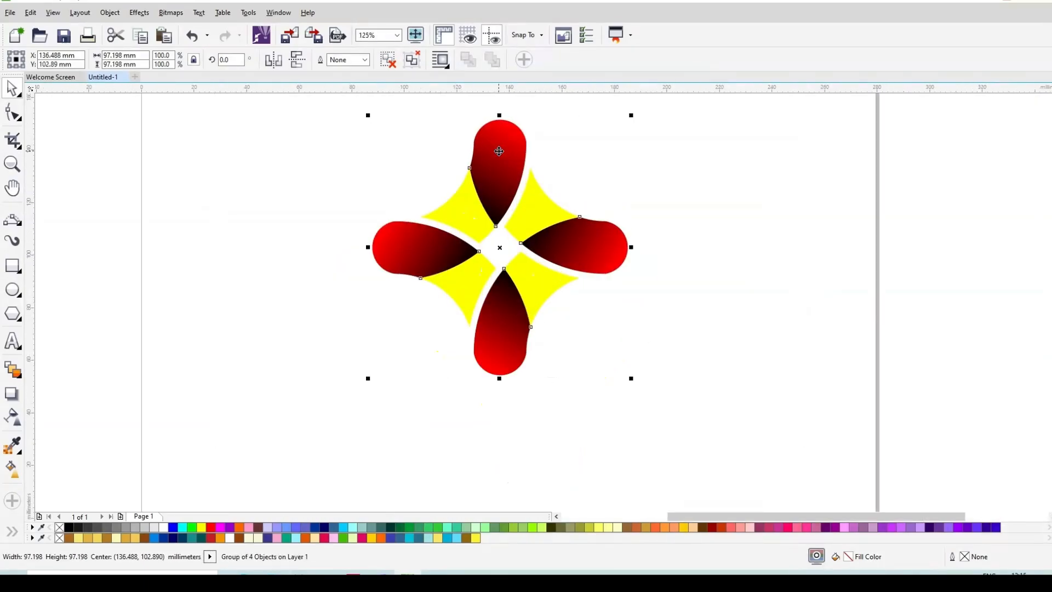
Deselect the ornament and examine its petals, yellow shapes and empty centre both close up and as a whole.
scroll(499, 151, up, 1)
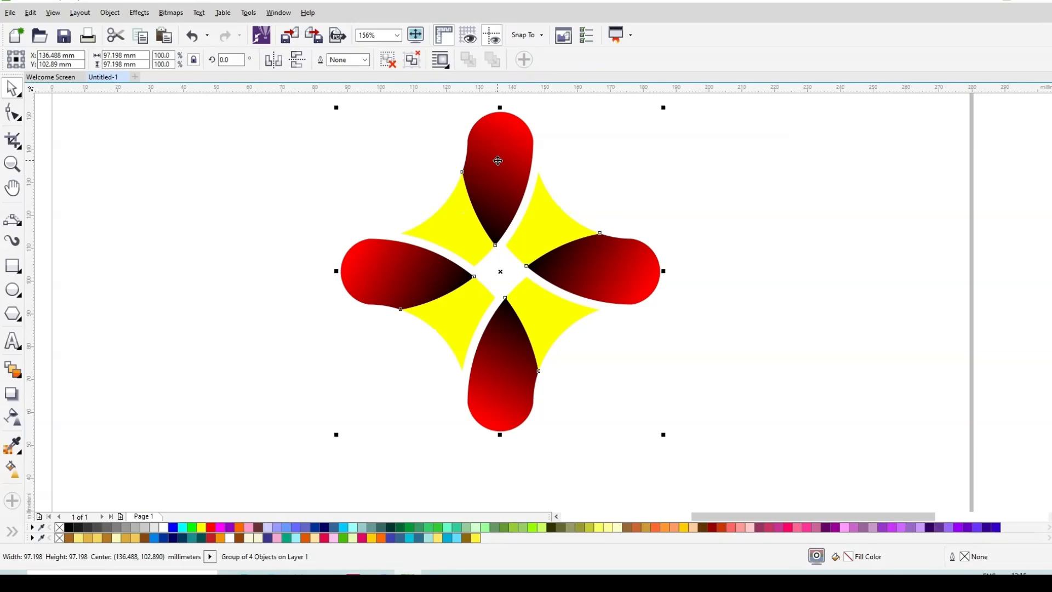
scroll(498, 160, up, 1)
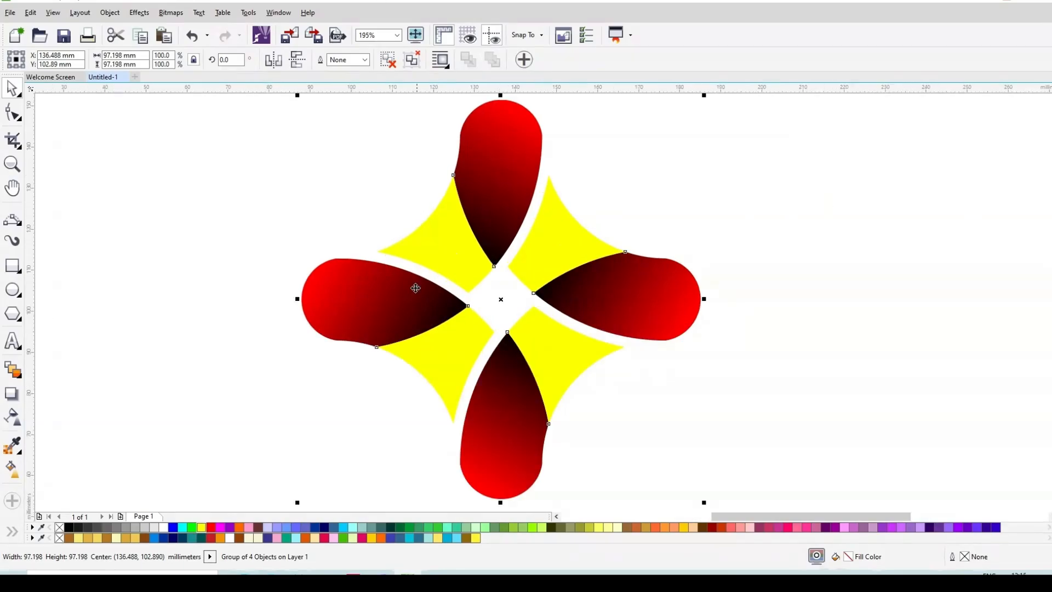
click(721, 167)
scroll(542, 267, up, 2)
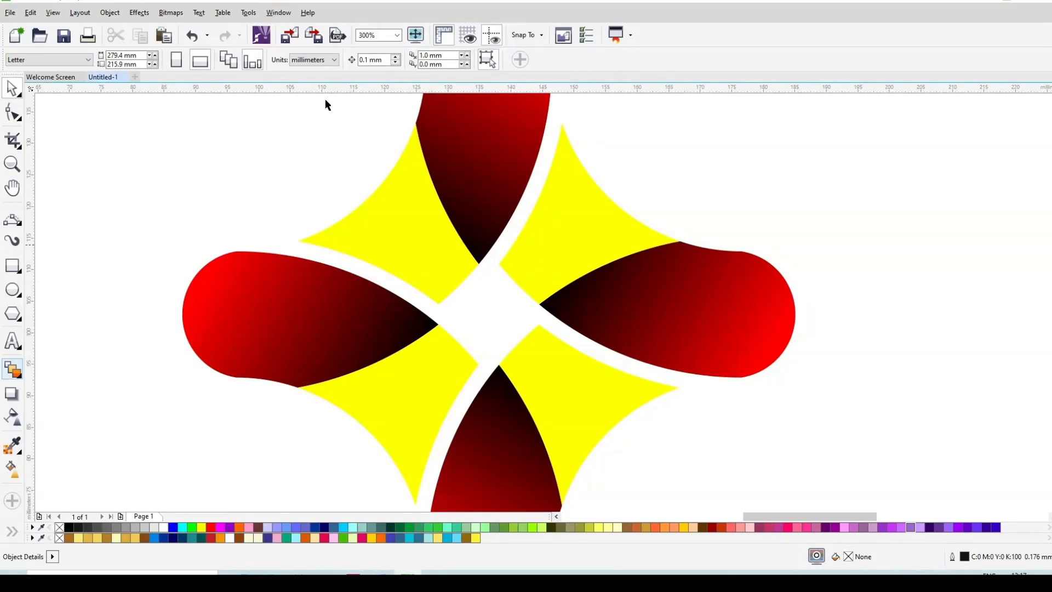
scroll(576, 247, down, 3)
scroll(568, 258, up, 2)
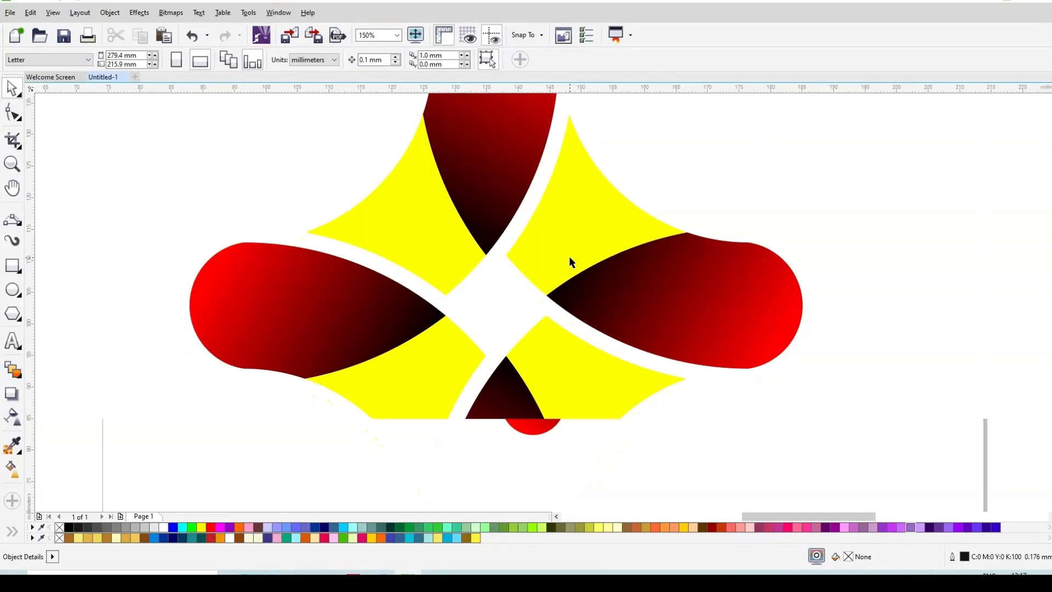
scroll(569, 261, down, 2)
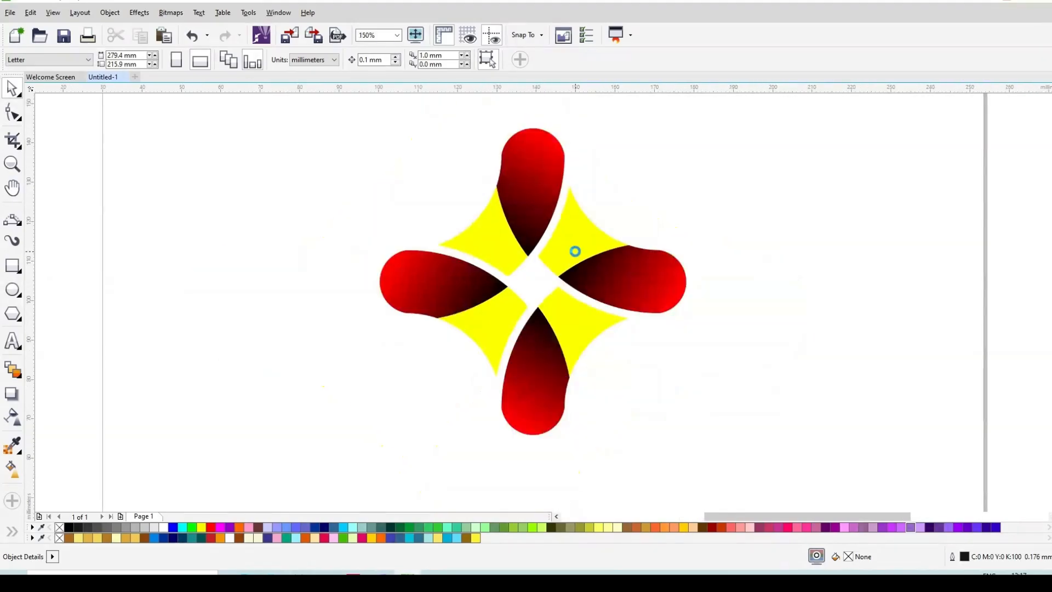
scroll(574, 250, up, 1)
scroll(583, 211, up, 1)
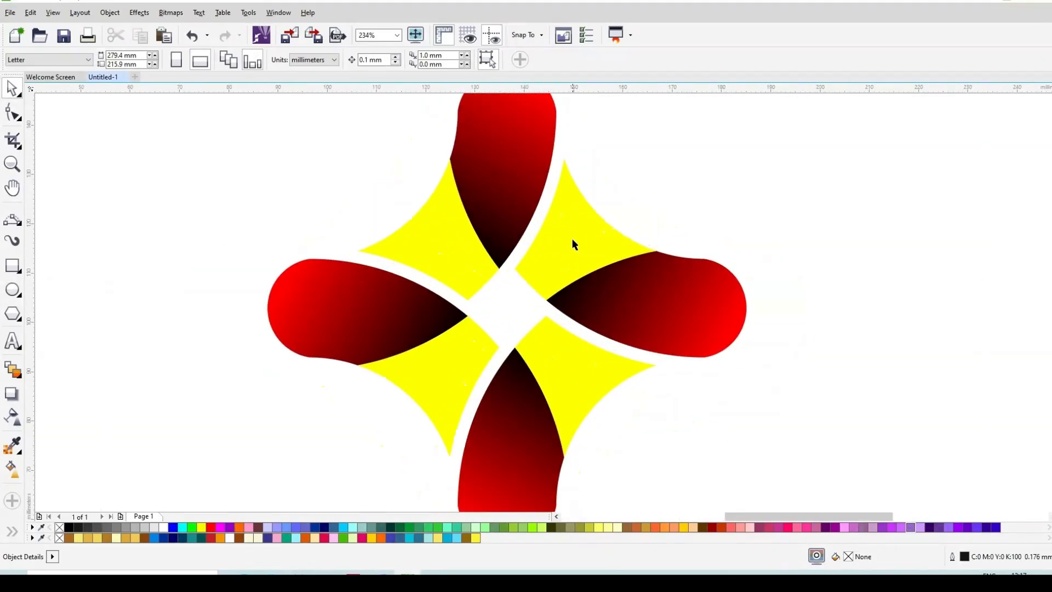
scroll(574, 244, down, 1)
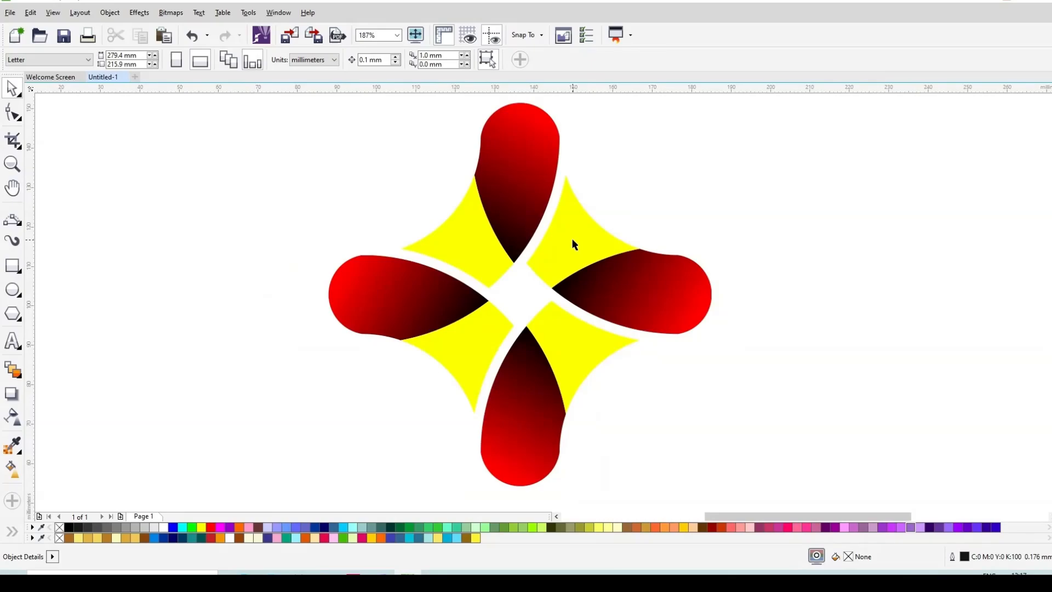